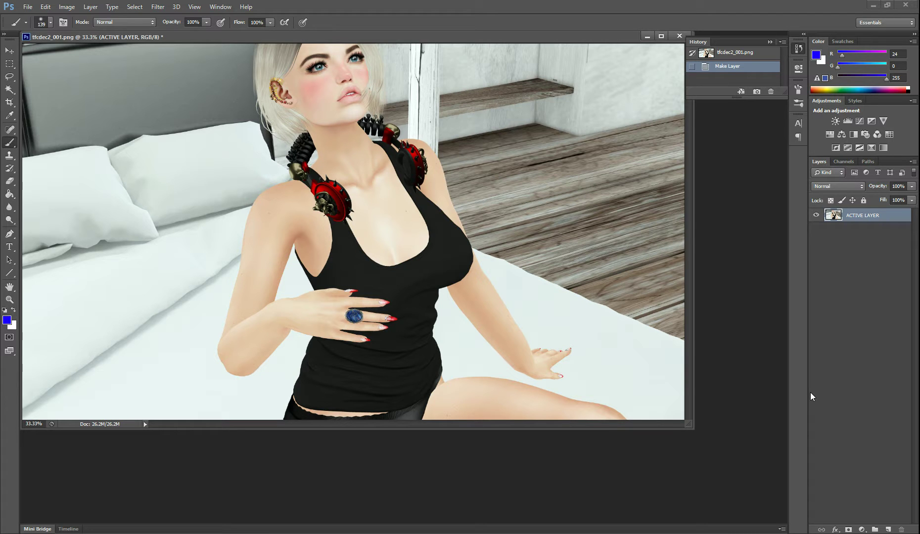
Step: Duplicate ACTIVE LAYER as a new layer named 'BLENDING MODE'
right_click(878, 220)
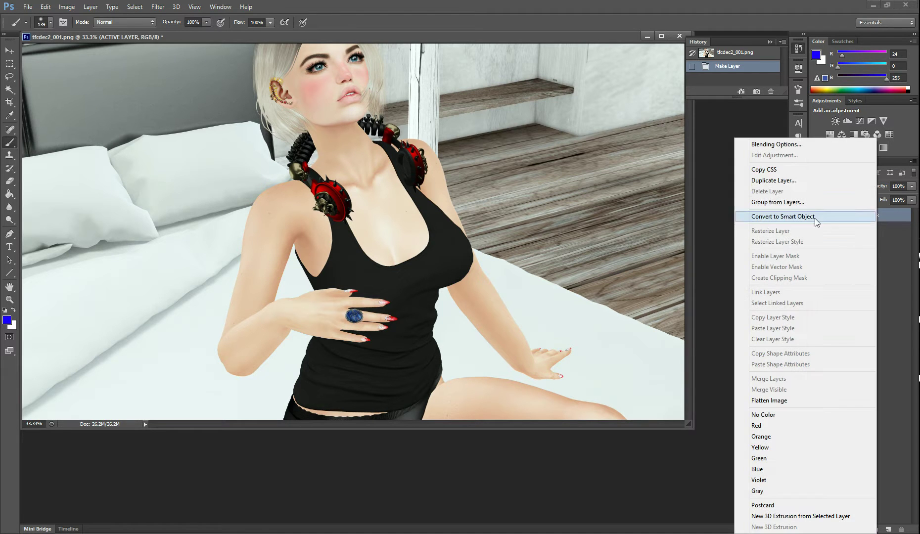
left_click(794, 182)
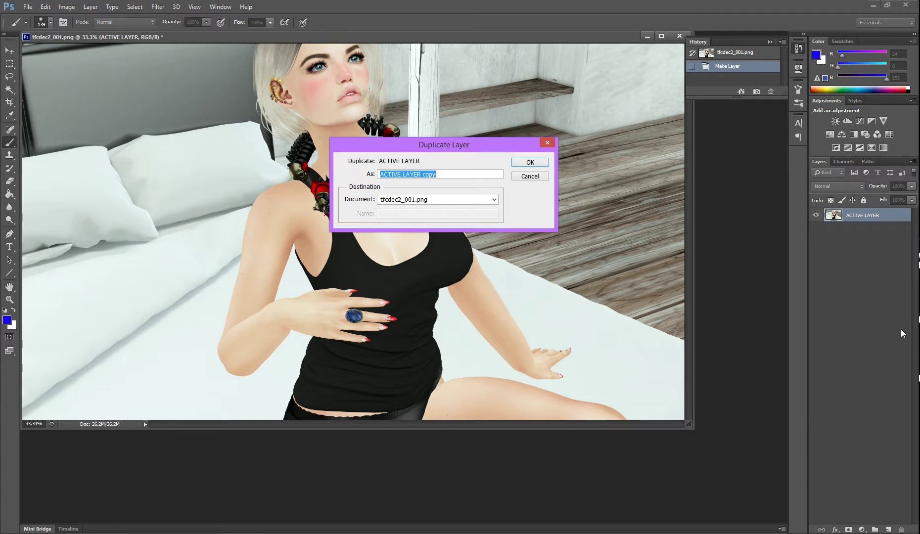
type("blending")
key("BackSpace")
key("BackSpace")
key("BackSpace")
key("BackSpace")
key("BackSpace")
key("BackSpace")
key("BackSpace")
type("sketch")
key("BackSpace")
key("BackSpace")
key("BackSpace")
key("BackSpace")
key("BackSpace")
key("BackSpace")
type("BLENDING MODE")
left_click(530, 164)
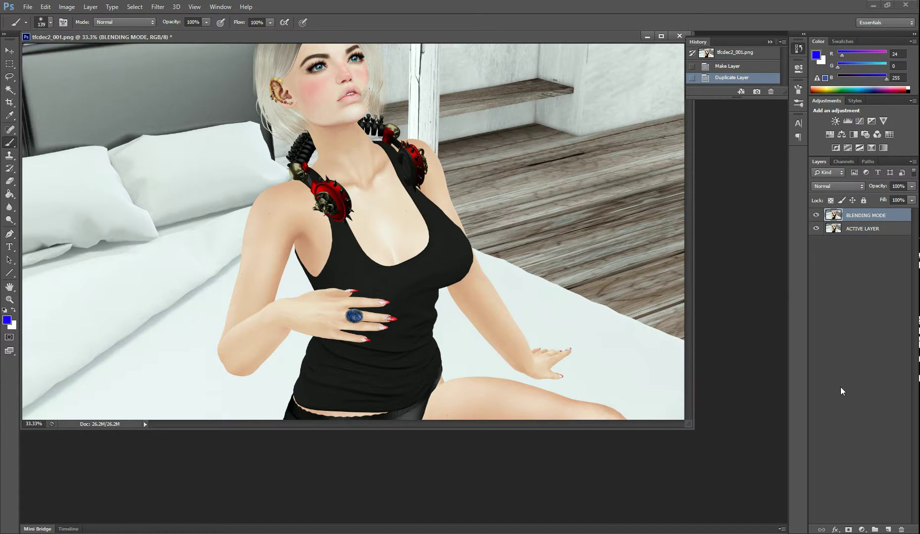
left_click(871, 231)
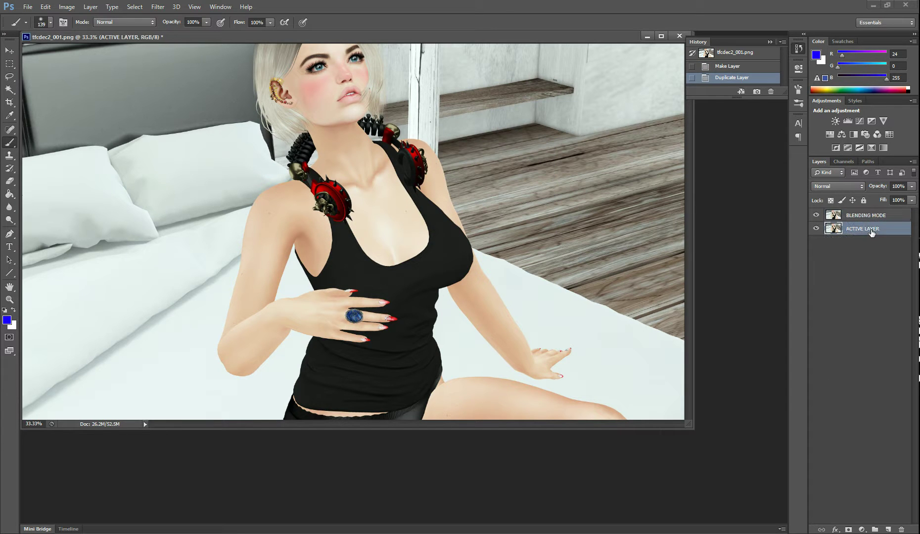
left_click(871, 221)
left_click(862, 232)
left_click(866, 216)
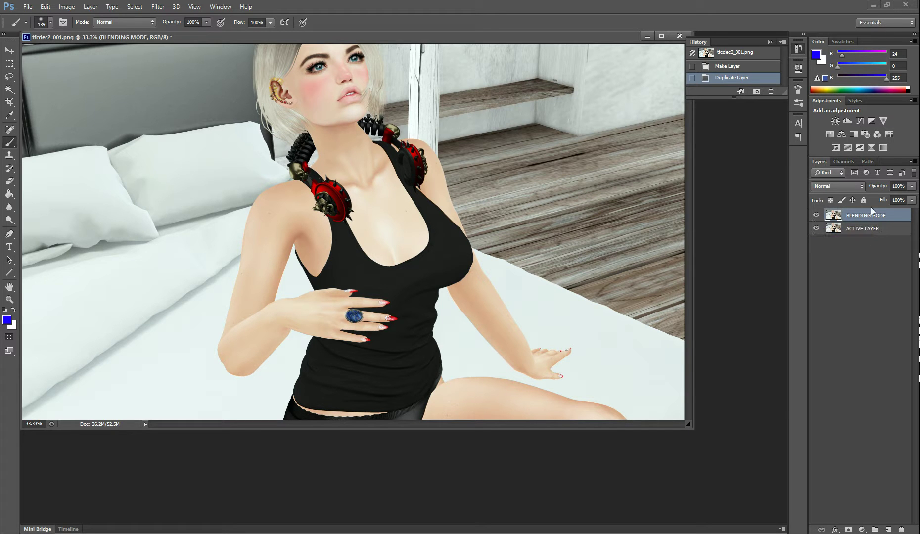
left_click(843, 189)
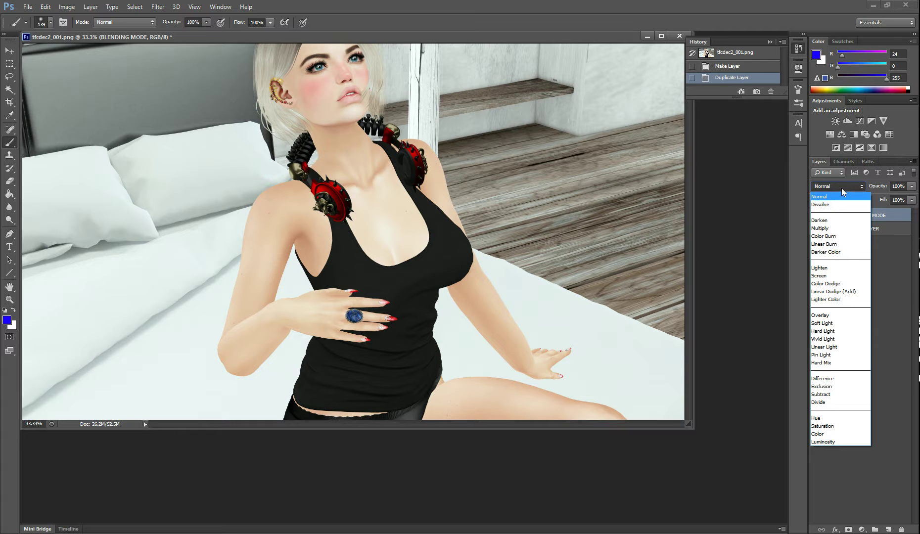
Step: Browse the BLENDING MODE layer's blend mode list, leaving it on Normal
left_click(842, 188)
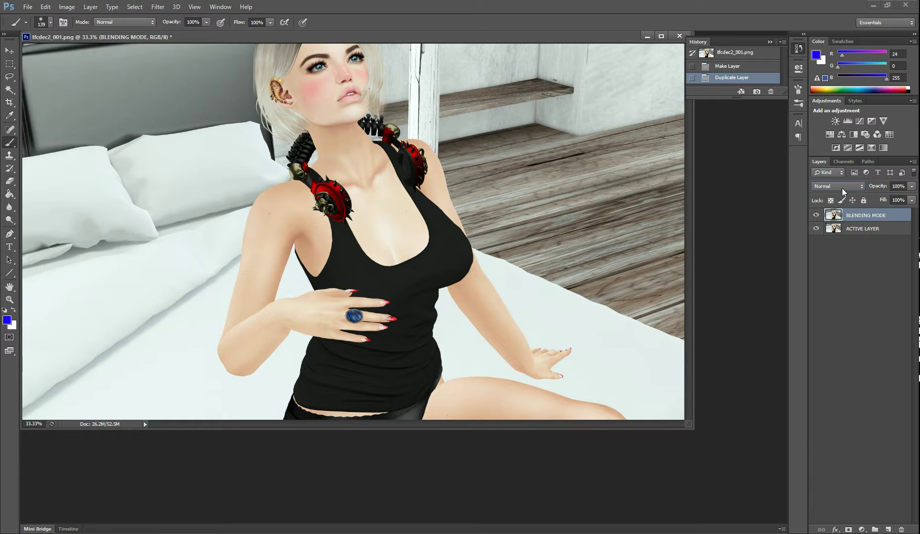
left_click(843, 189)
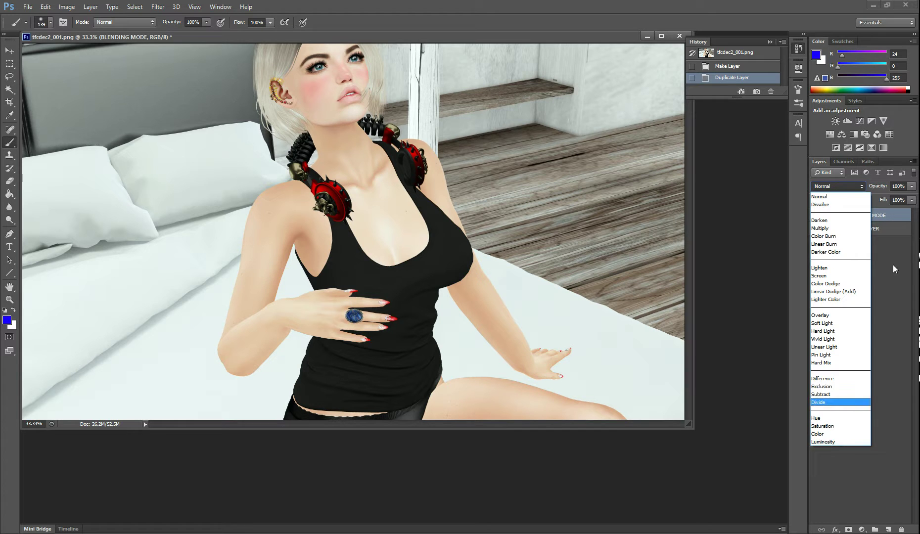
left_click(899, 289)
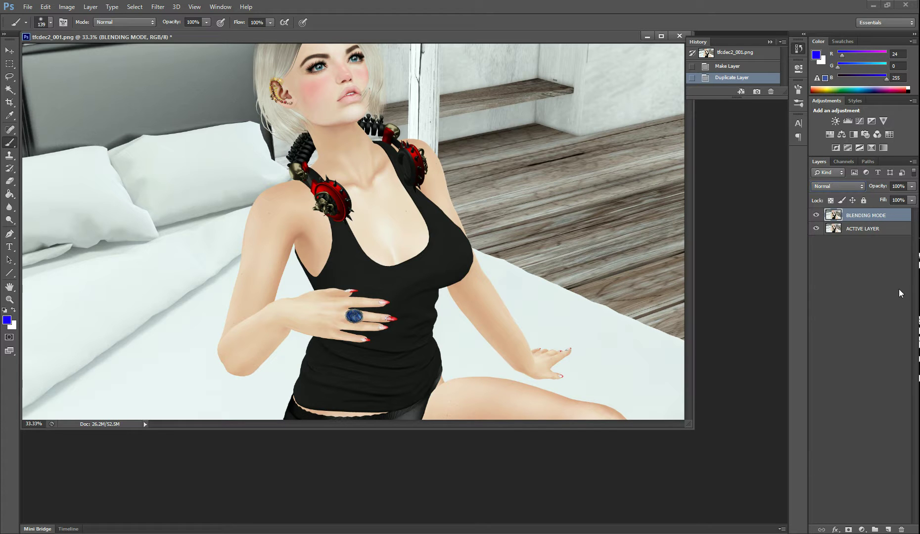
Step: Try Dissolve on the BLENDING MODE layer, then switch it to Darken
left_click(848, 188)
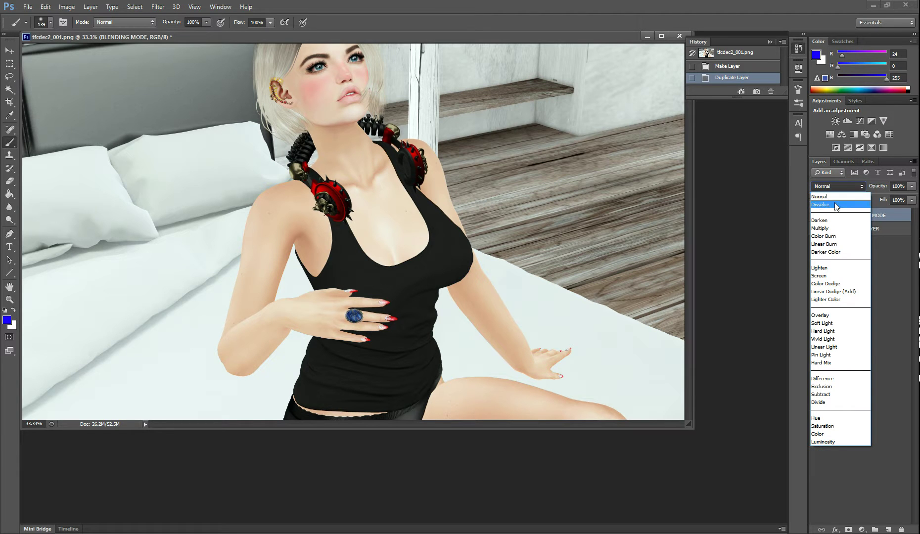
left_click(836, 206)
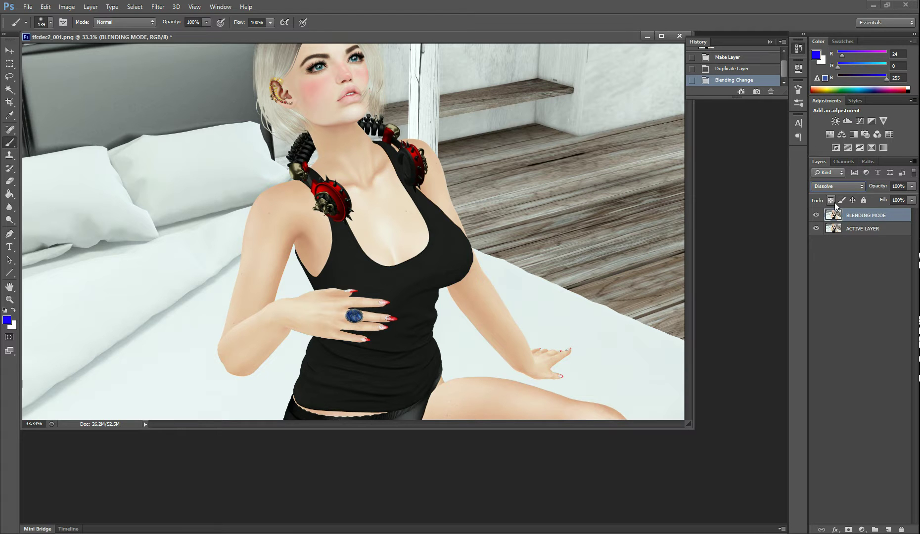
left_click(833, 187)
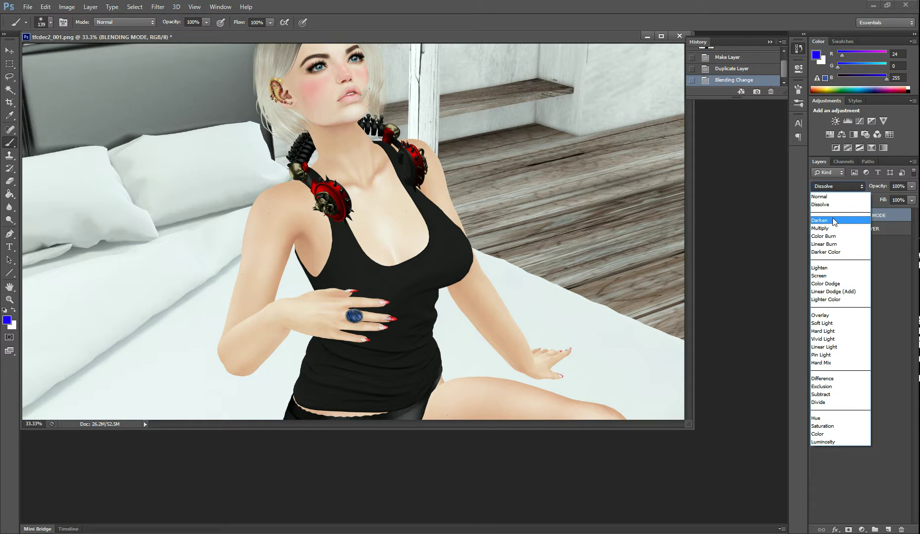
left_click(833, 219)
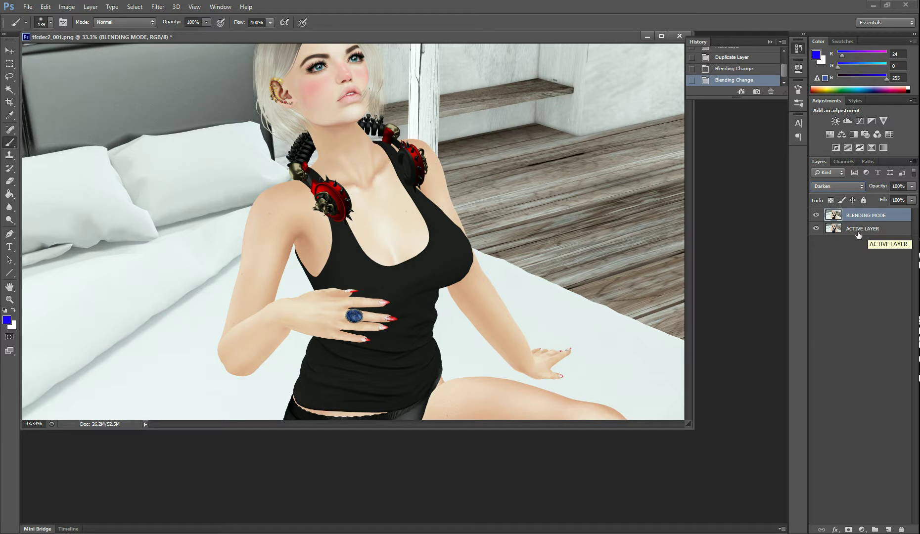
Step: Change the BLENDING MODE layer's blend mode from Darken to Multiply
left_click(828, 187)
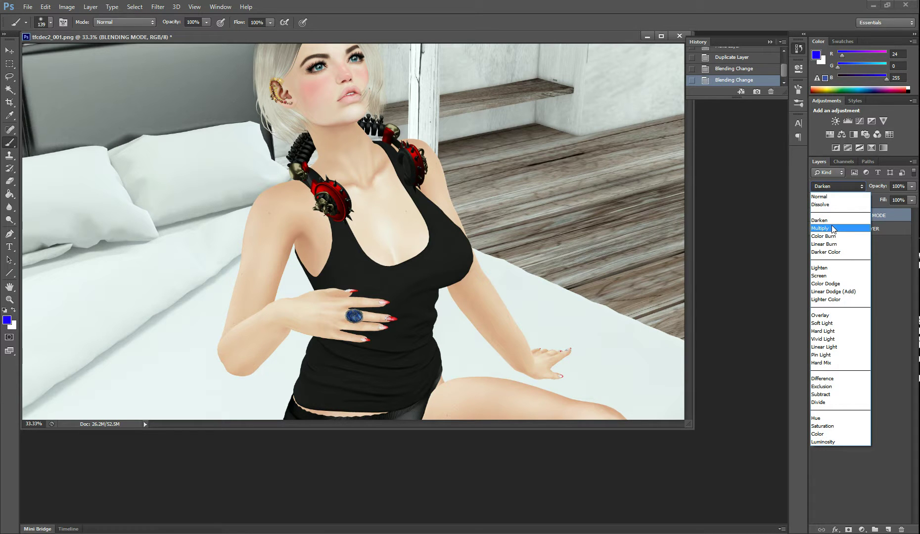
left_click(832, 229)
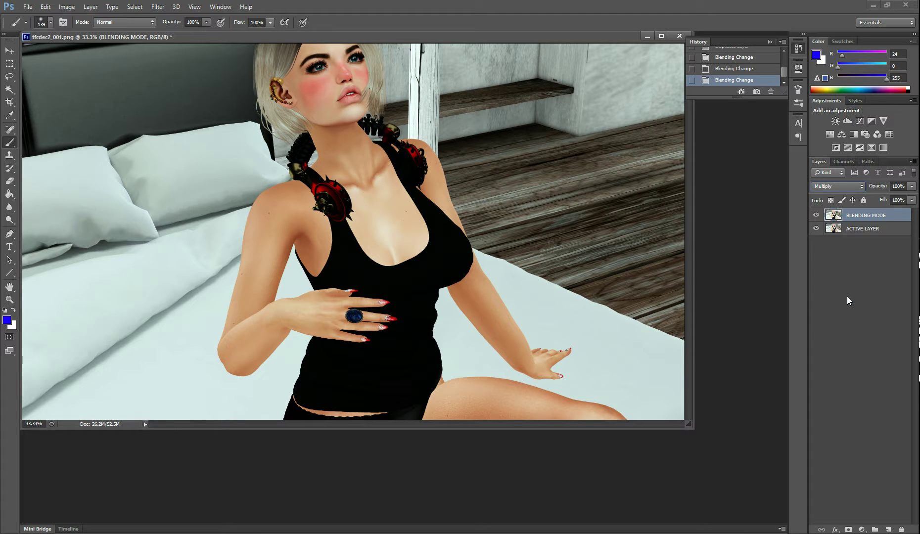
left_click(848, 187)
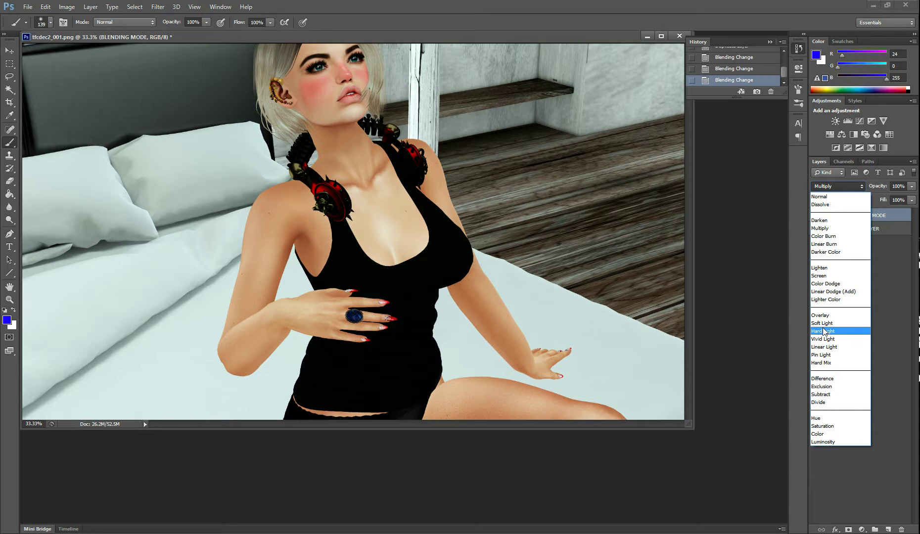
left_click(829, 187)
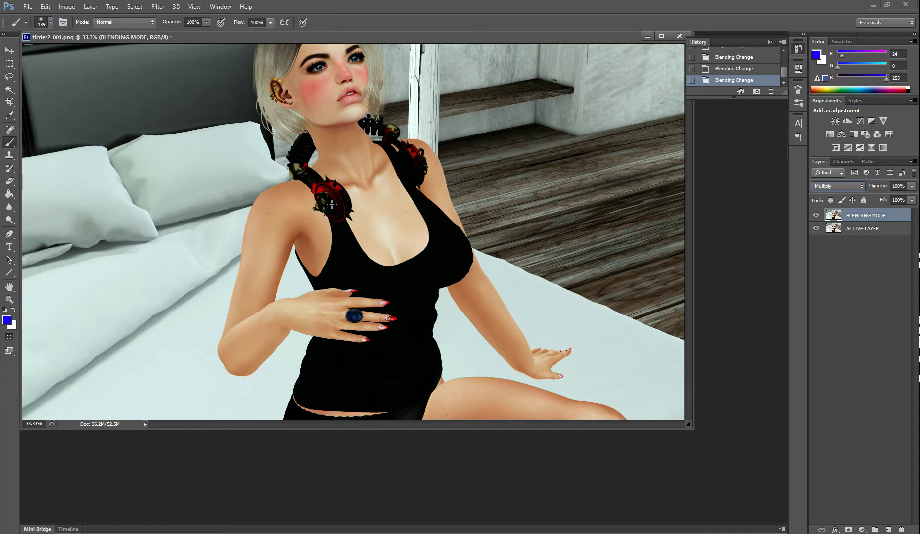
left_click(847, 187)
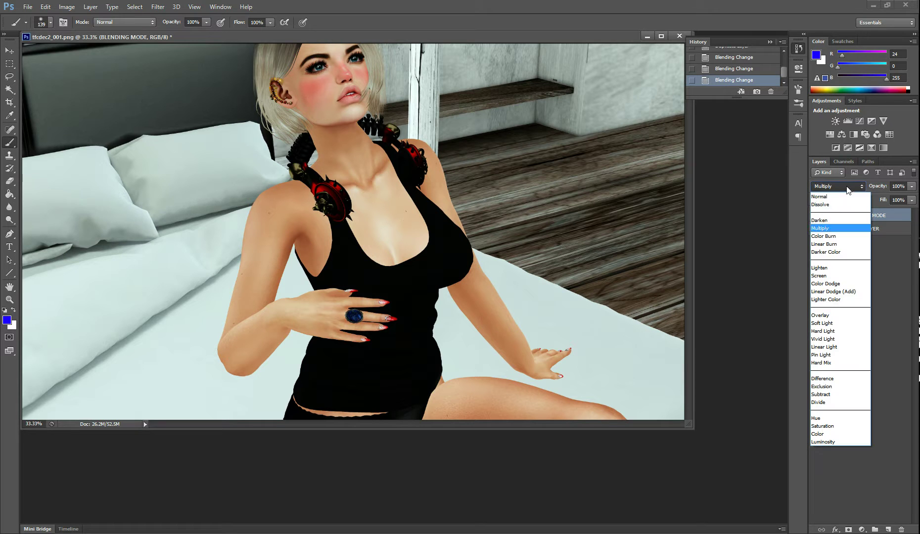
Step: Apply Color Burn, then Linear Burn, to the BLENDING MODE layer
left_click(843, 236)
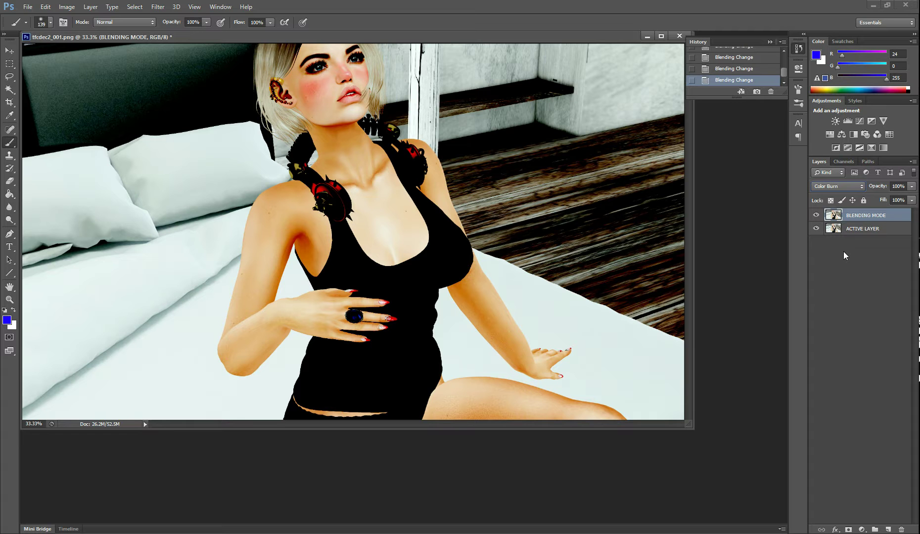
left_click(835, 187)
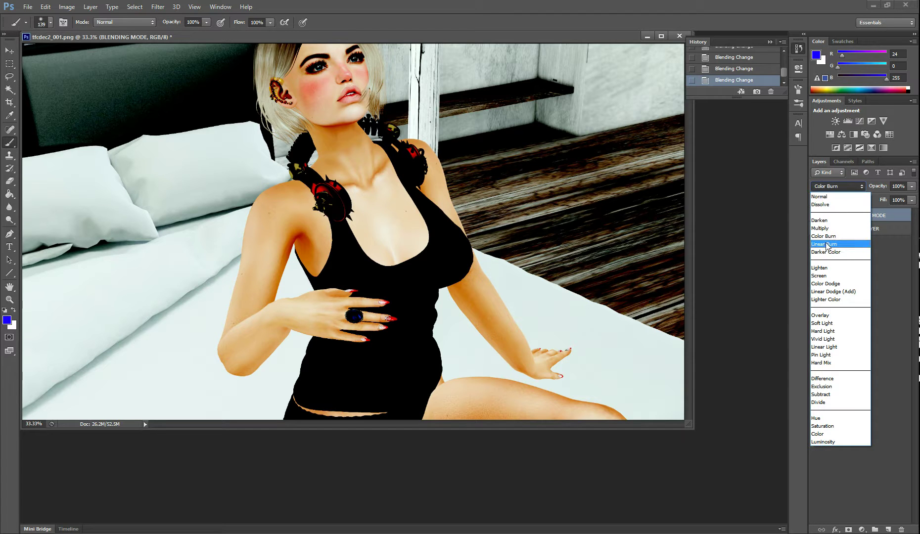
left_click(826, 244)
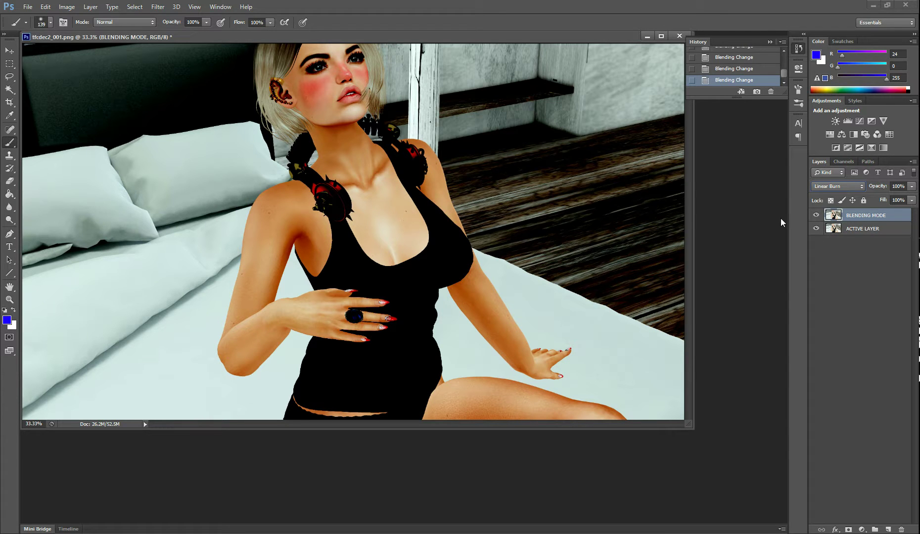
Step: Cycle blend modes with Shift+minus/plus, ending on Darker Color
key("shift+minus")
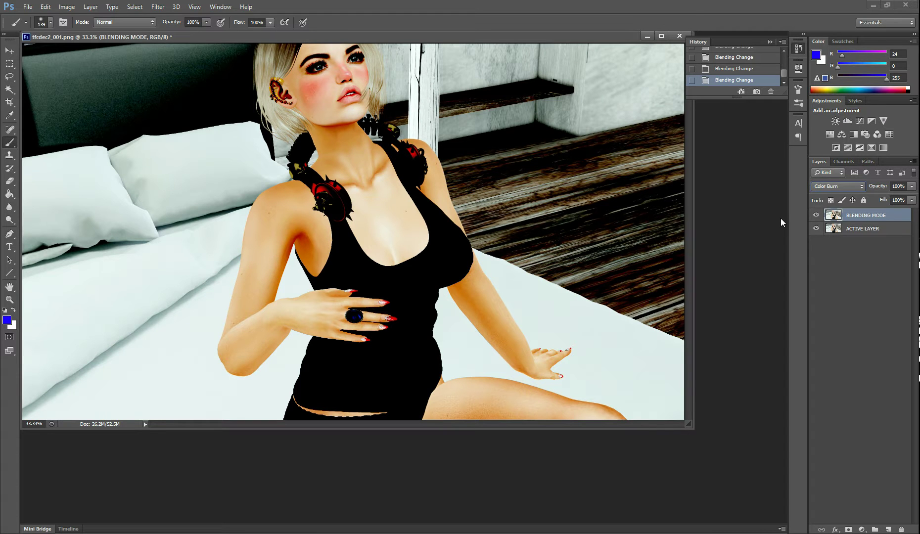
key("shift+plus")
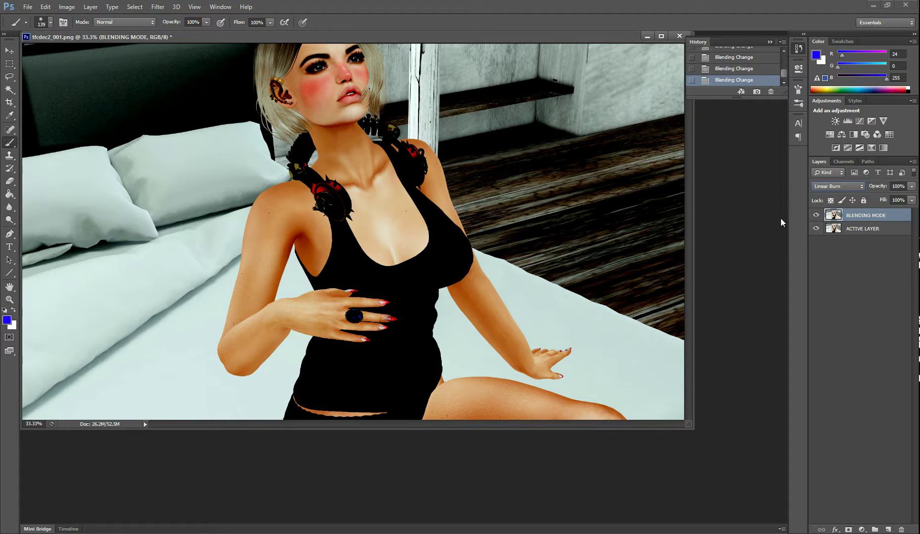
key("shift+plus")
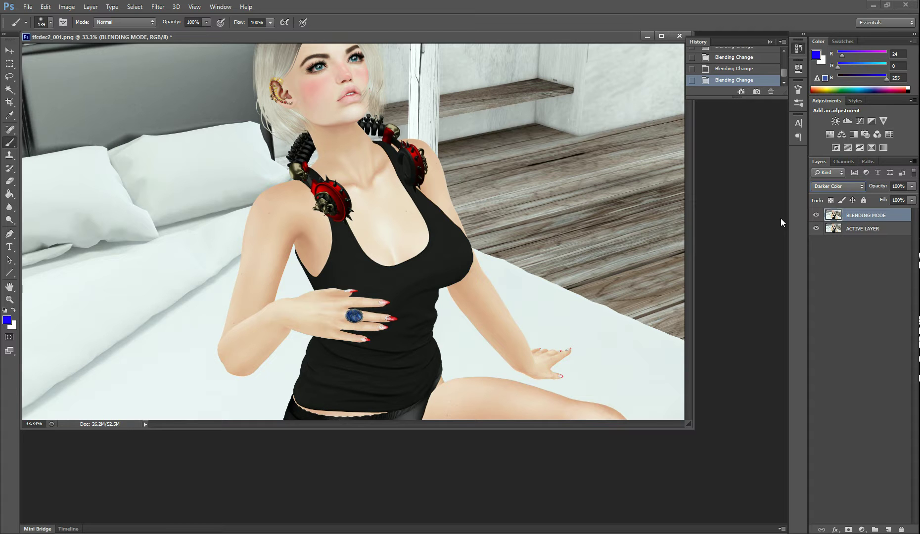
Step: Change the BLENDING MODE layer's blend mode to Lighten
left_click(843, 185)
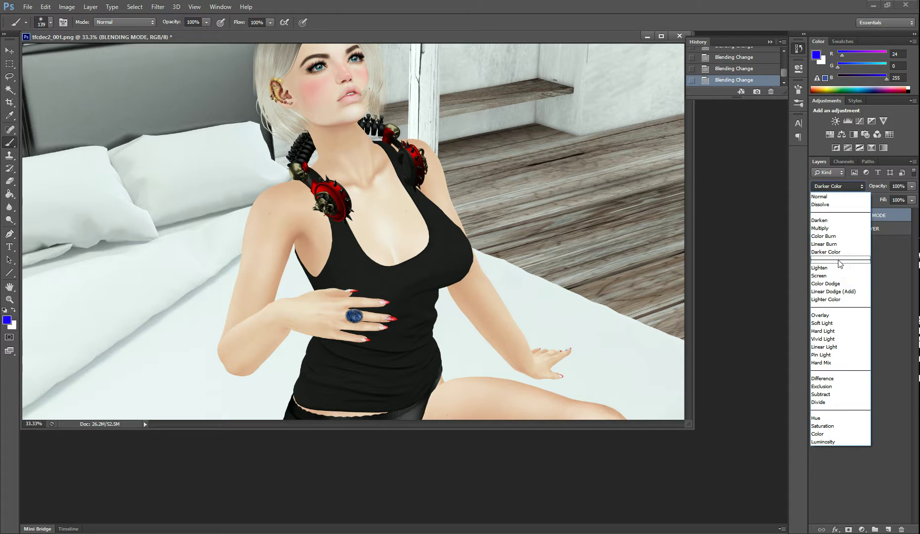
left_click(836, 268)
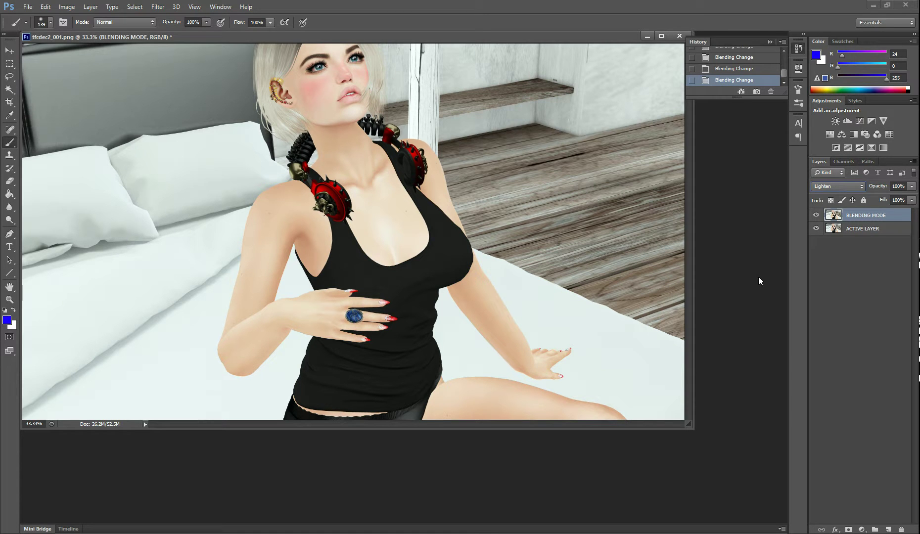
left_click(838, 186)
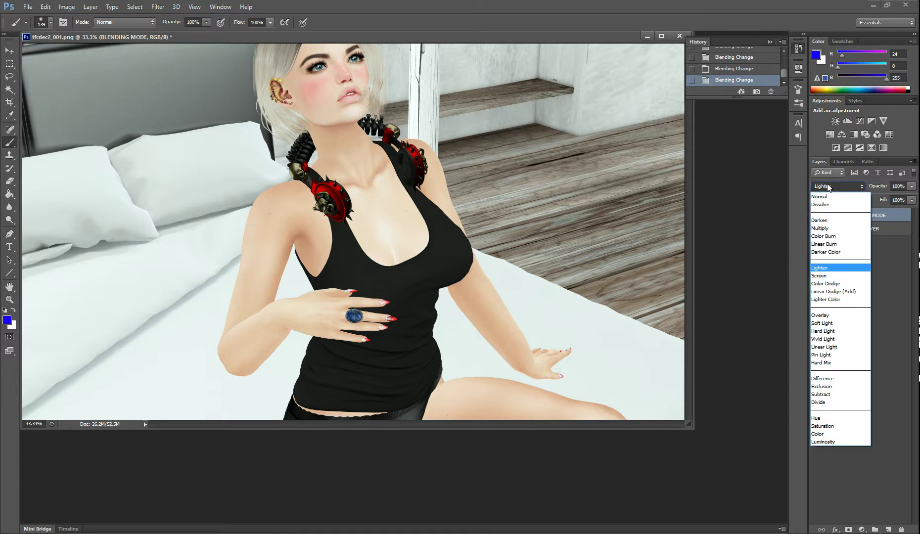
Step: Set the BLENDING MODE layer to Screen and toggle its visibility to compare
left_click(840, 275)
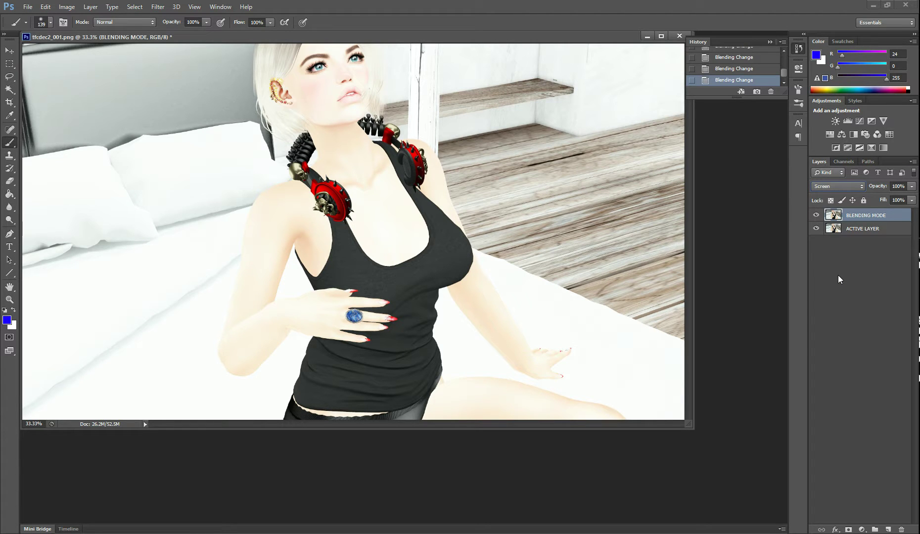
left_click(816, 215)
left_click(817, 216)
Step: Lower the layer's opacity to 95%, then restore it to 100%
left_click(911, 200)
left_click_drag(911, 202, 875, 204)
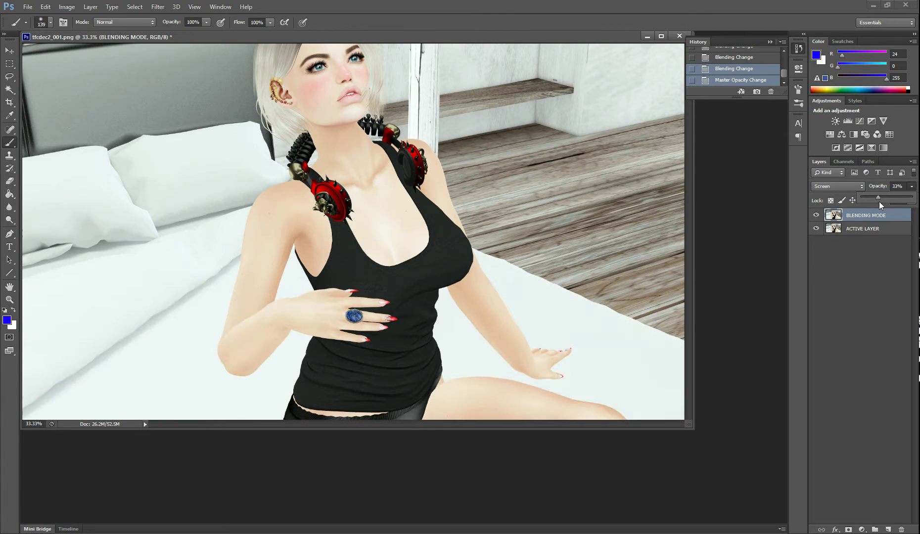
left_click_drag(879, 202, 893, 252)
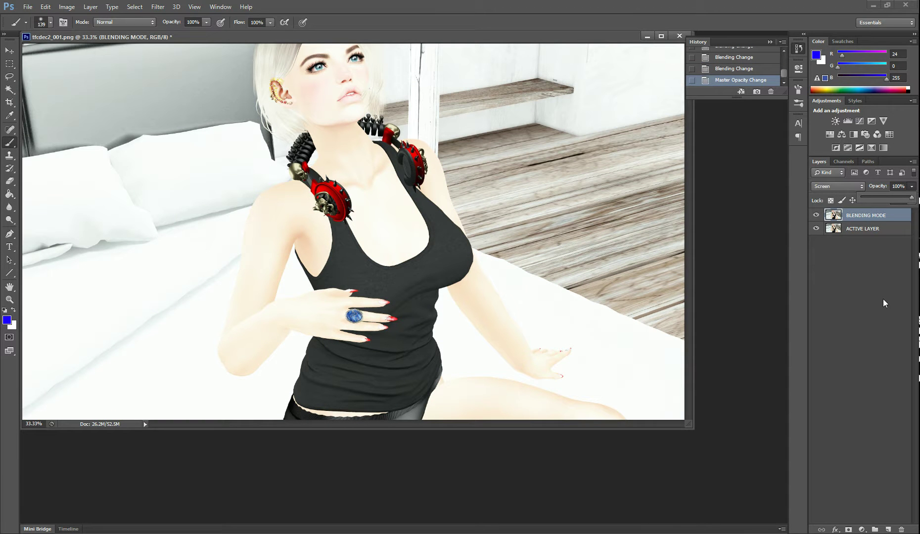
left_click(832, 188)
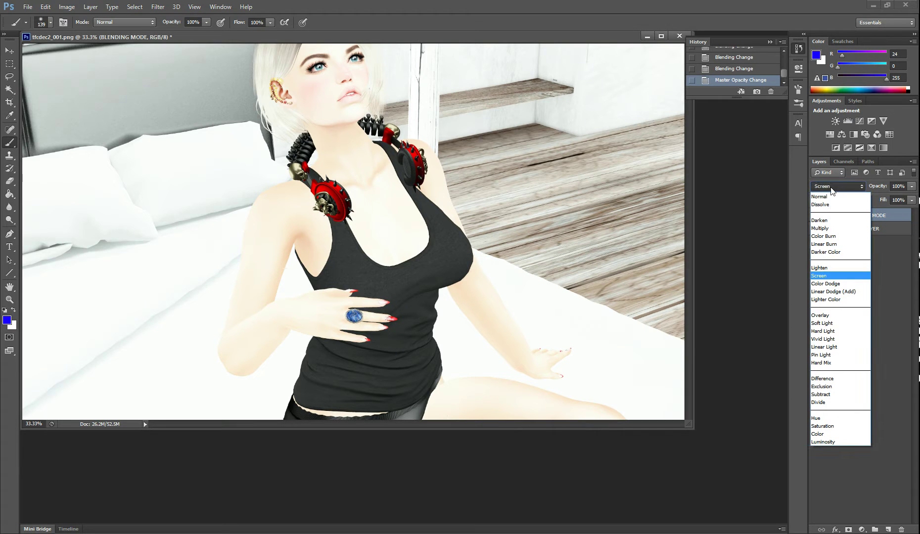
Step: Blend the BLENDING MODE layer with Color Dodge
left_click(842, 284)
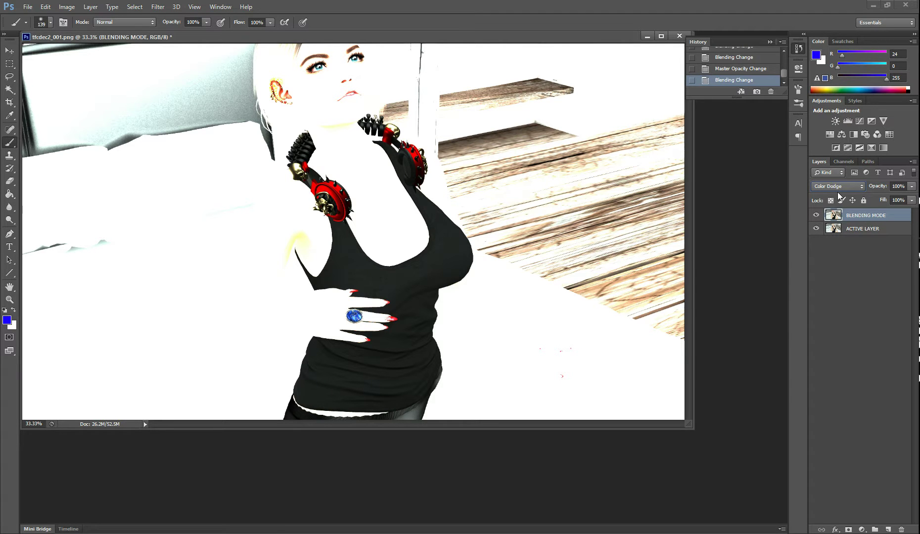
left_click(912, 201)
left_click(912, 200)
Step: Reduce opacity to about 52% and fill to about 80%, then switch to Linear Dodge (Add)
left_click(912, 187)
left_click_drag(913, 197, 896, 201)
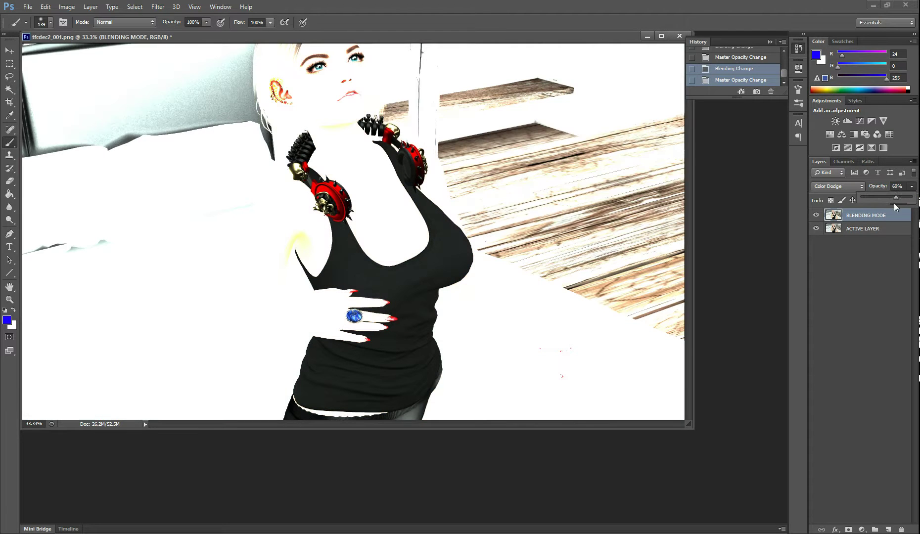
left_click_drag(895, 204, 888, 204)
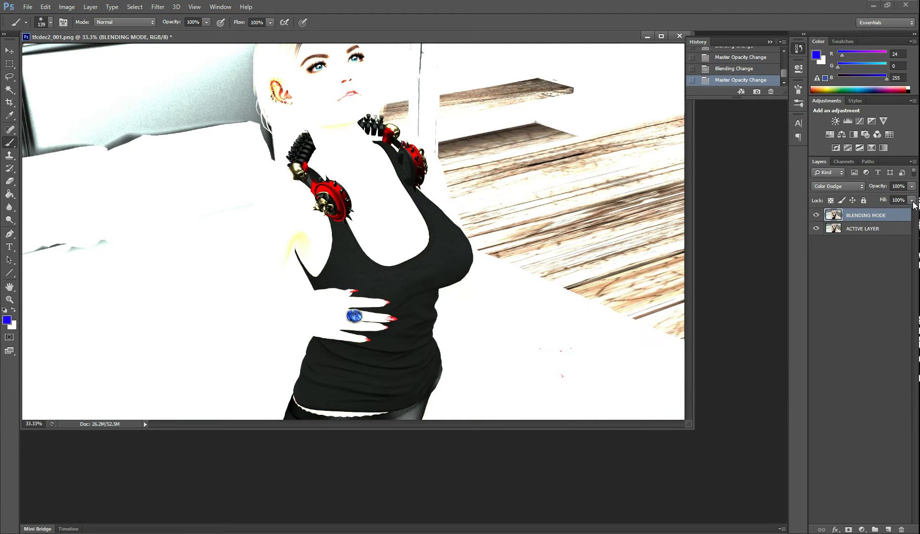
left_click(912, 200)
mouse_move(917, 216)
left_mouse_down()
mouse_move(884, 213)
mouse_move(919, 216)
left_mouse_up()
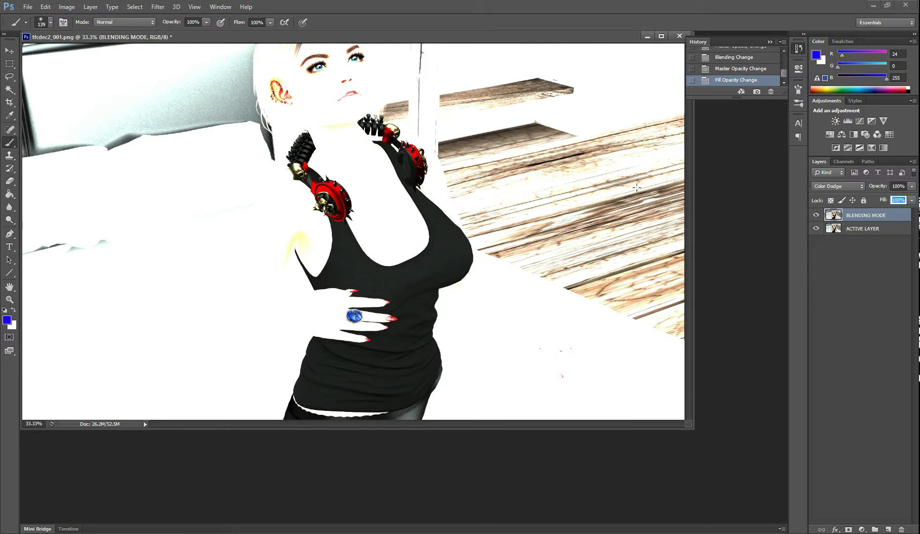
left_click(842, 187)
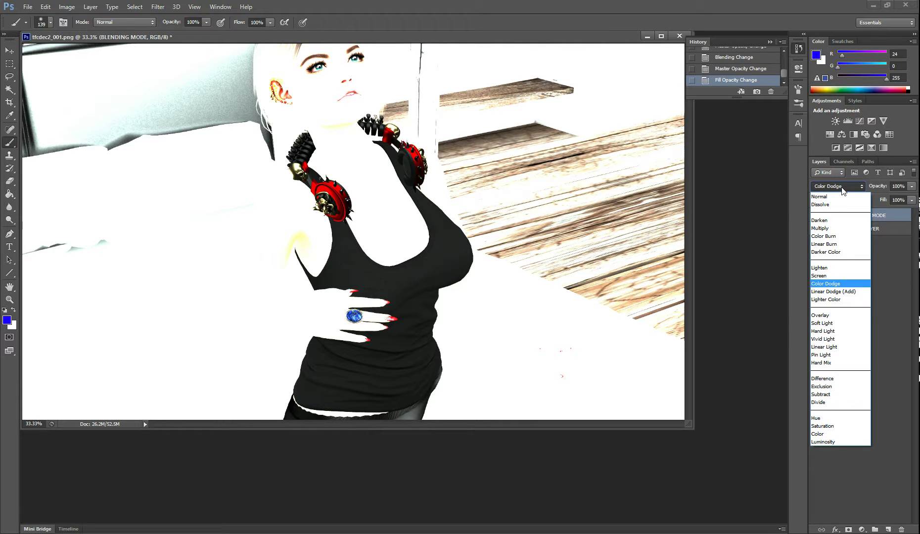
left_click(843, 292)
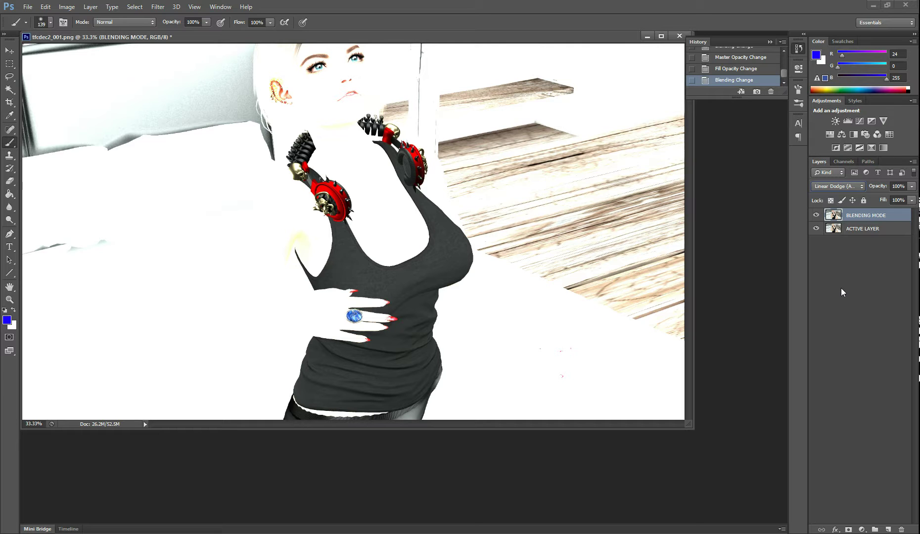
Step: Switch the BLENDING MODE layer's blend mode to Lighter Color
left_click(831, 184)
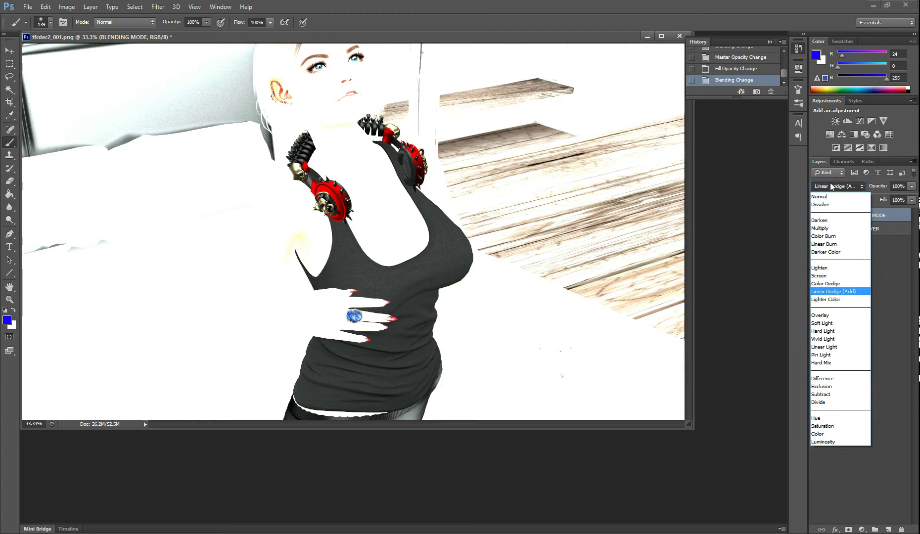
left_click(834, 299)
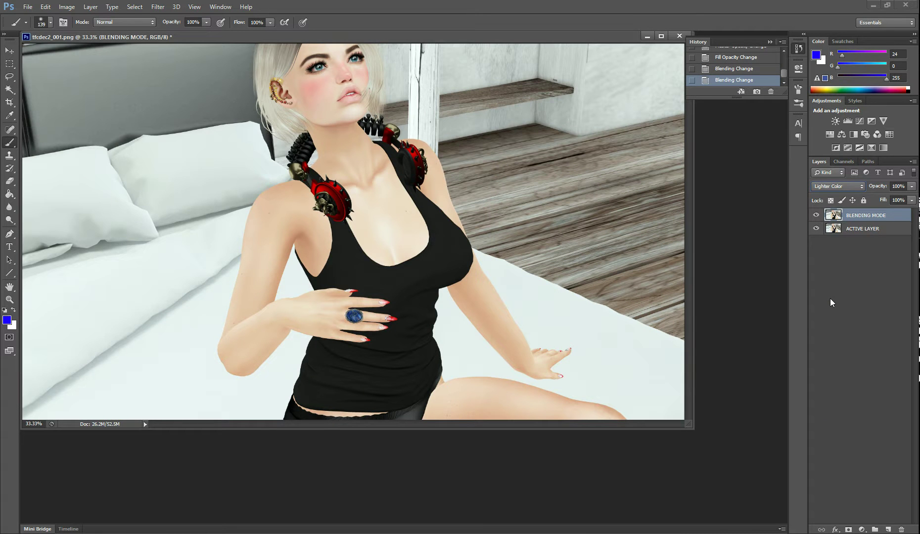
Step: Set the BLENDING MODE layer to Overlay and toggle its visibility to compare
left_click(839, 190)
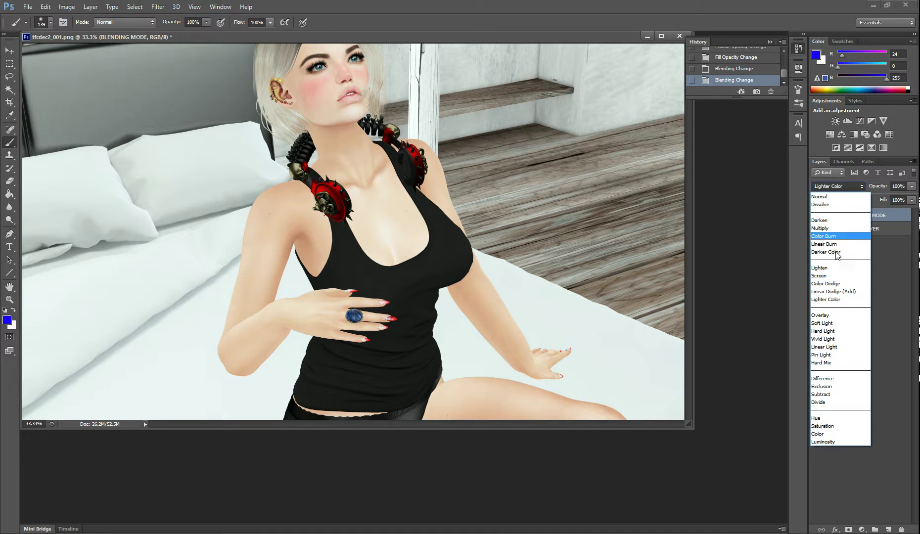
left_click(828, 316)
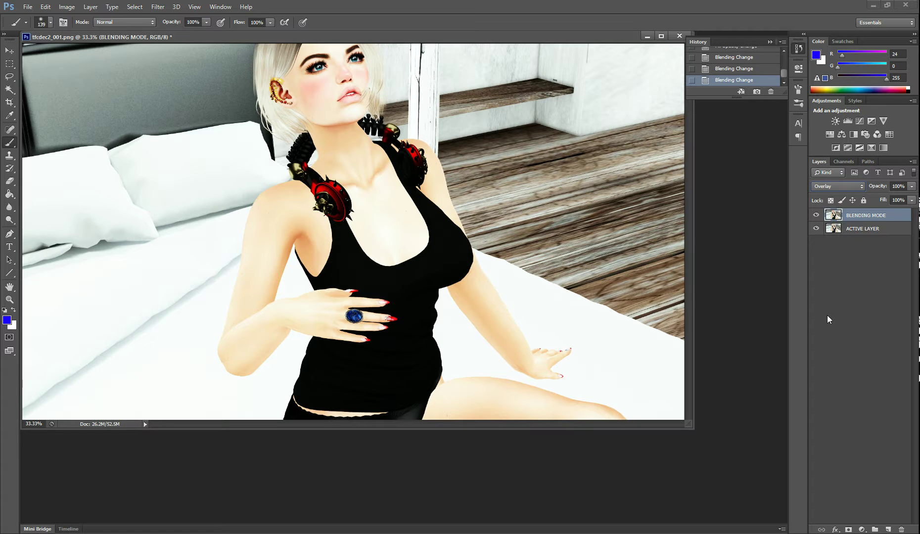
left_click(816, 215)
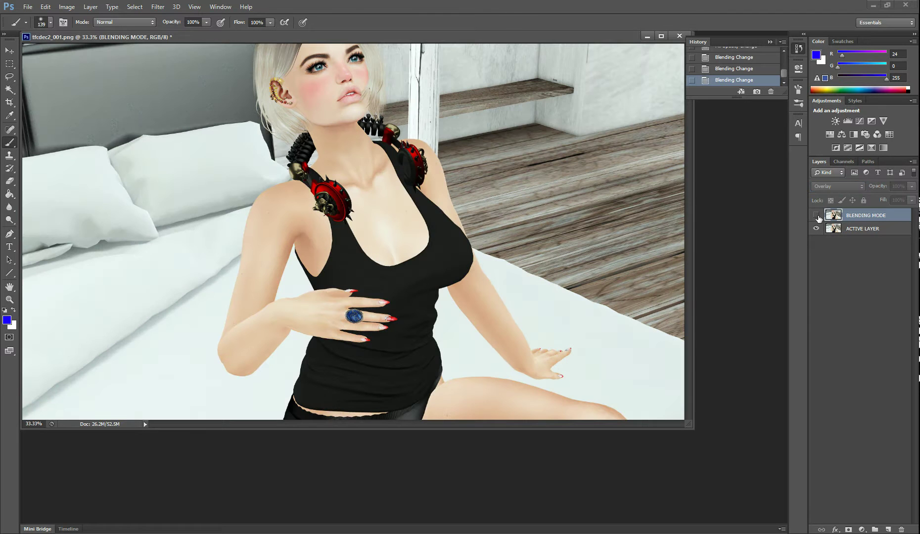
left_click(817, 216)
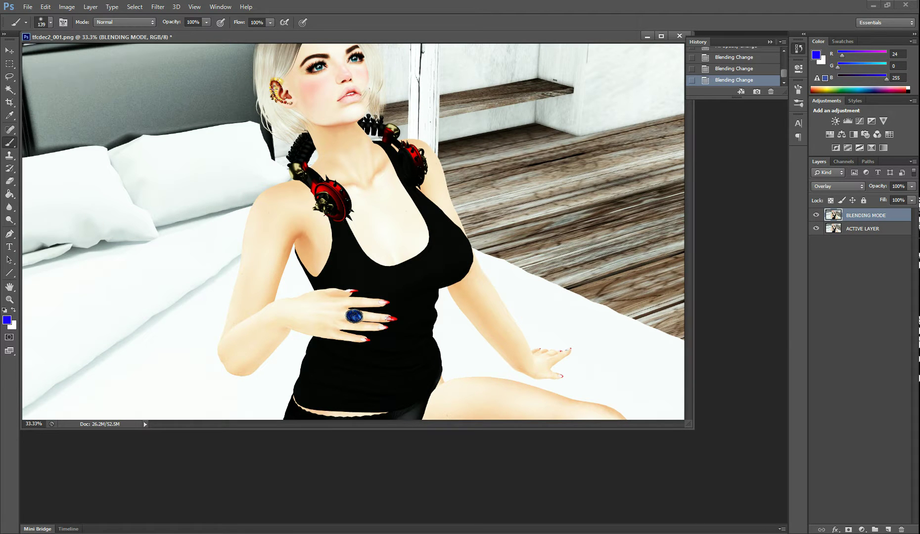
Step: Blend the BLENDING MODE layer in Soft Light and toggle its visibility twice to compare
left_click(817, 189)
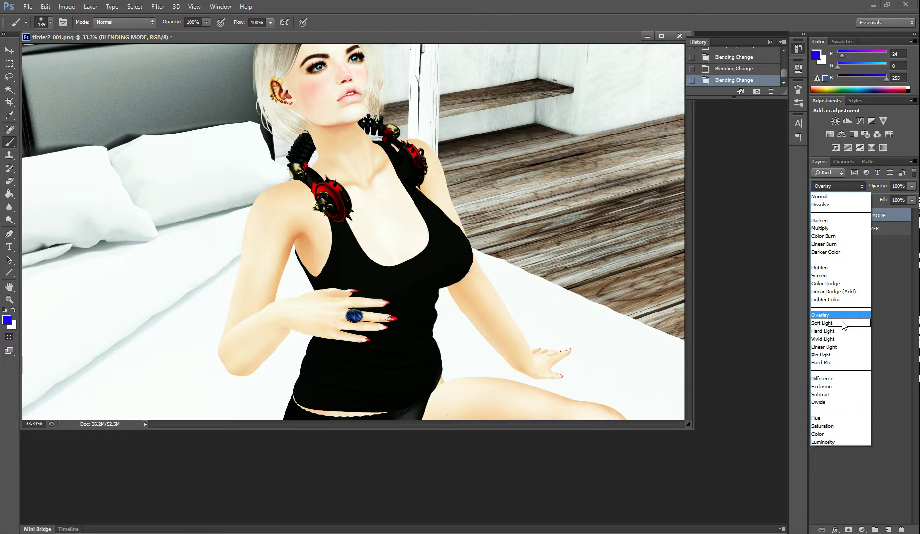
left_click(843, 322)
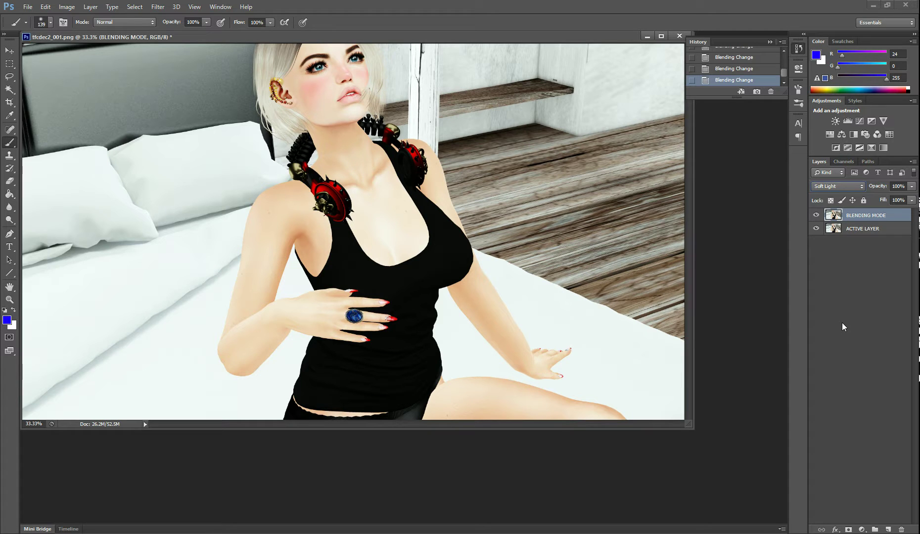
left_click(816, 215)
left_click(816, 216)
left_click(816, 217)
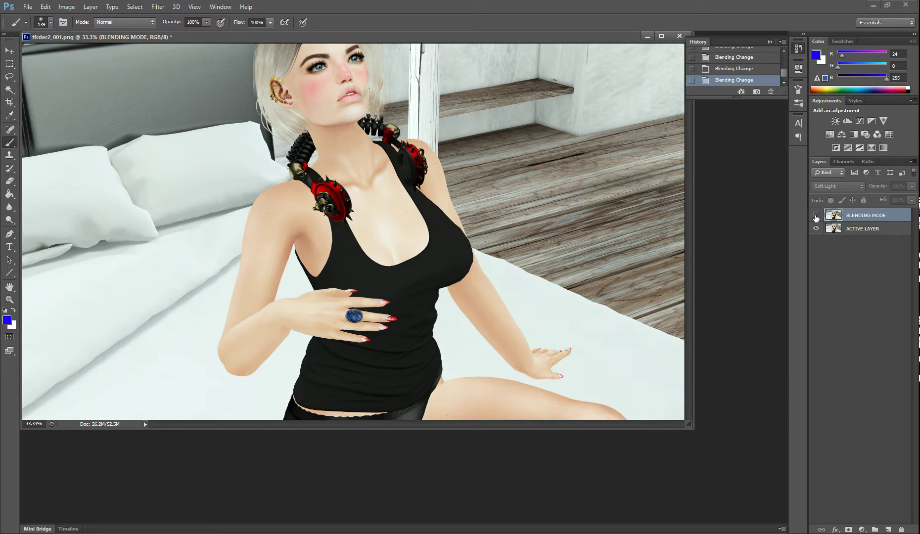
left_click(817, 216)
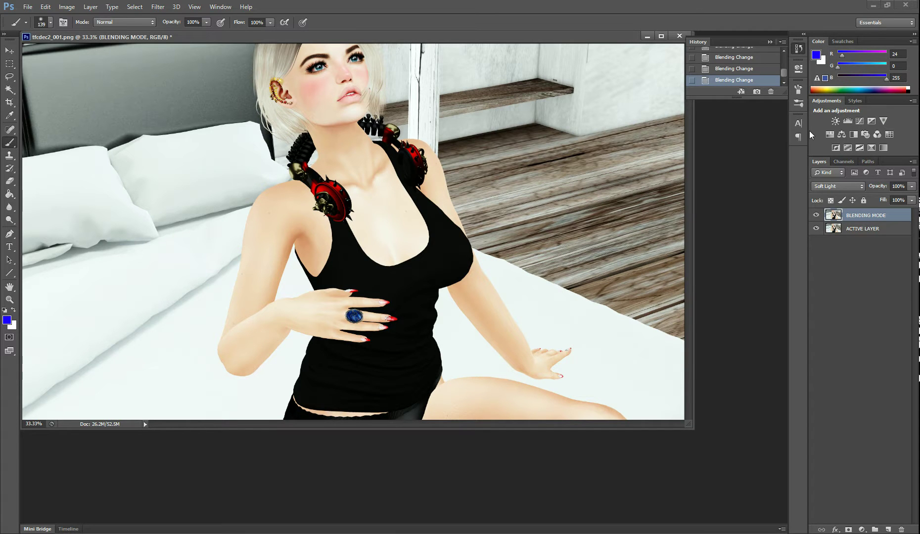
Step: Try Vivid Light, then Hard Light, on the BLENDING MODE layer and toggle it to compare
left_click(838, 186)
left_click(824, 339)
left_click(840, 187)
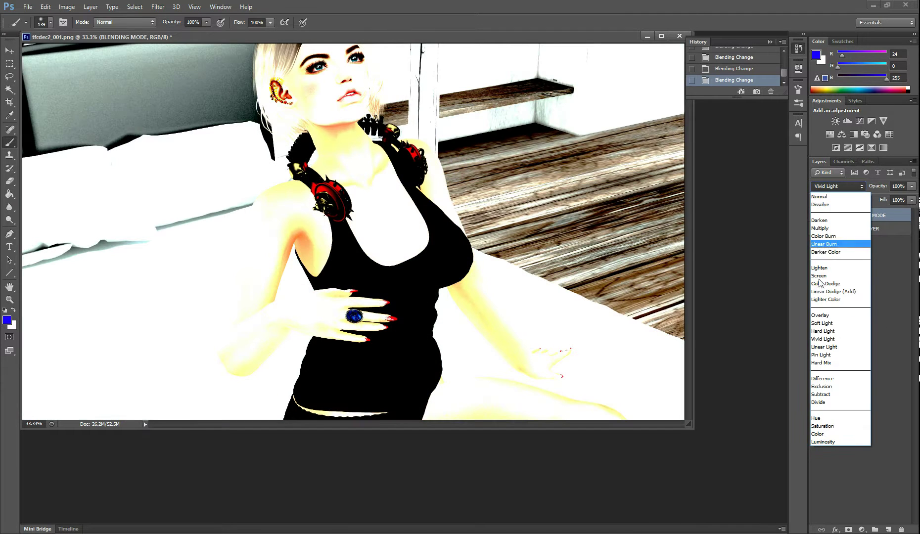
left_click(816, 330)
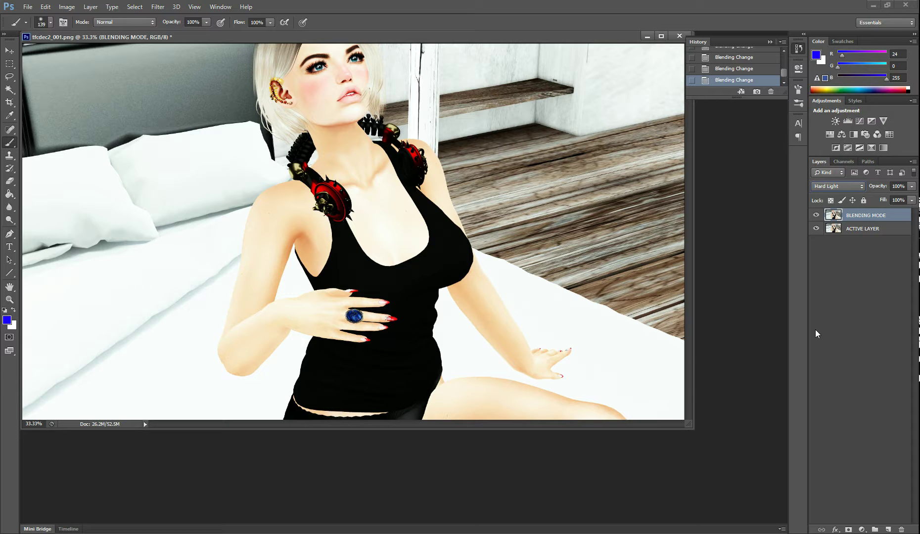
left_click(817, 219)
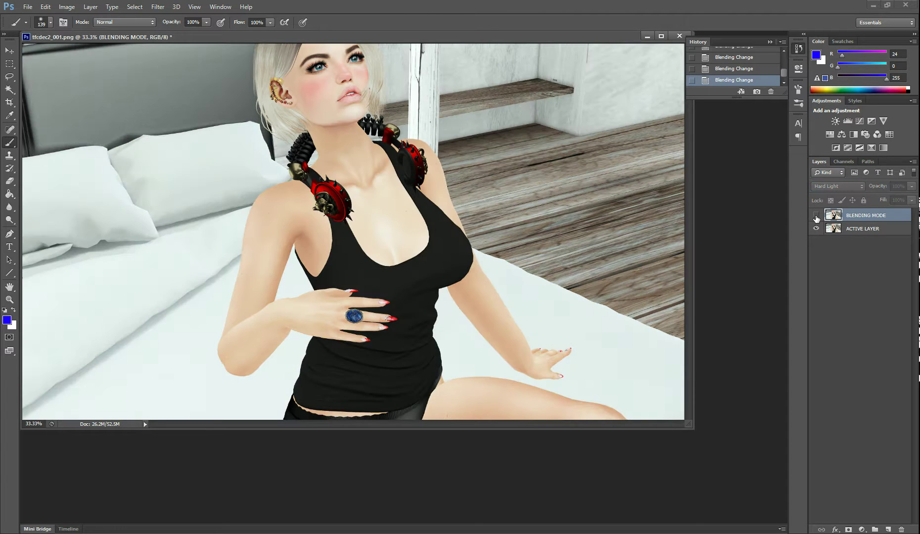
left_click(817, 216)
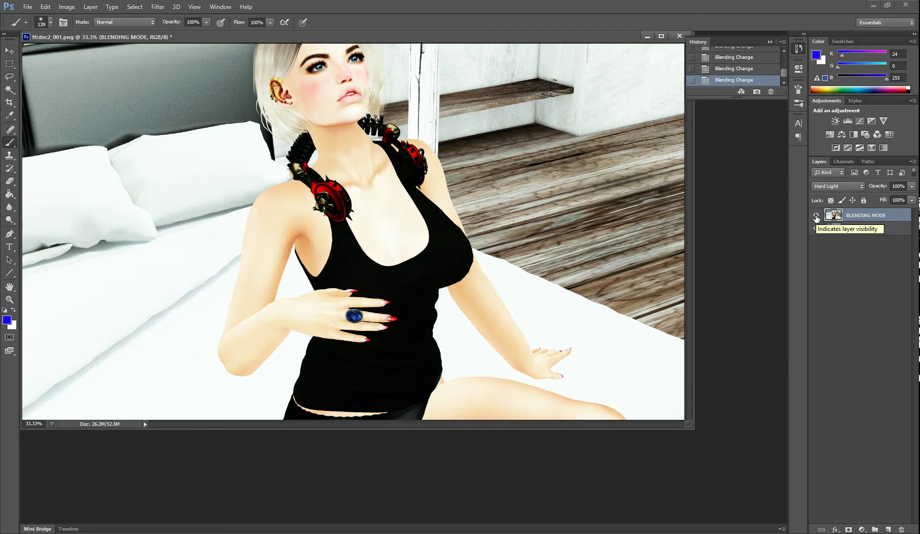
Step: Cycle the layer through Vivid Light and Linear Light, settling on Pin Light
left_click(833, 189)
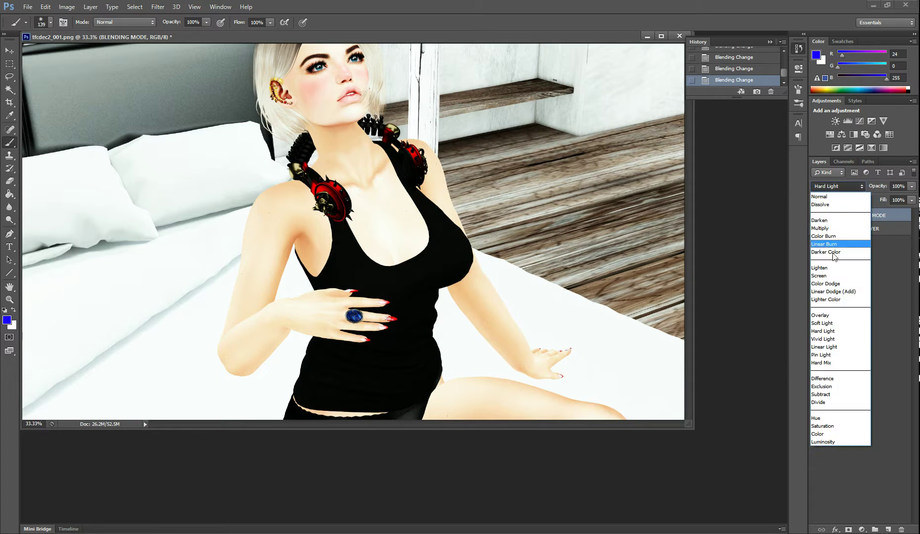
left_click(838, 341)
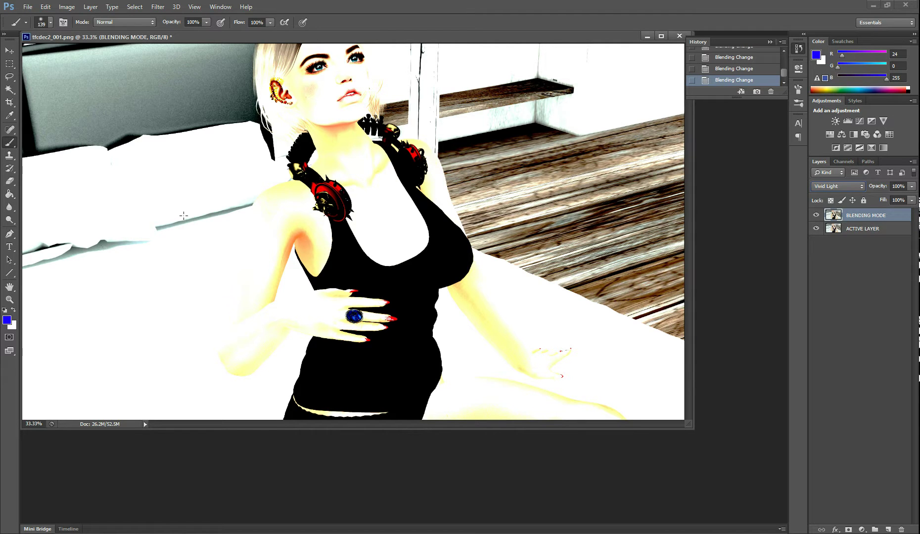
left_click(842, 186)
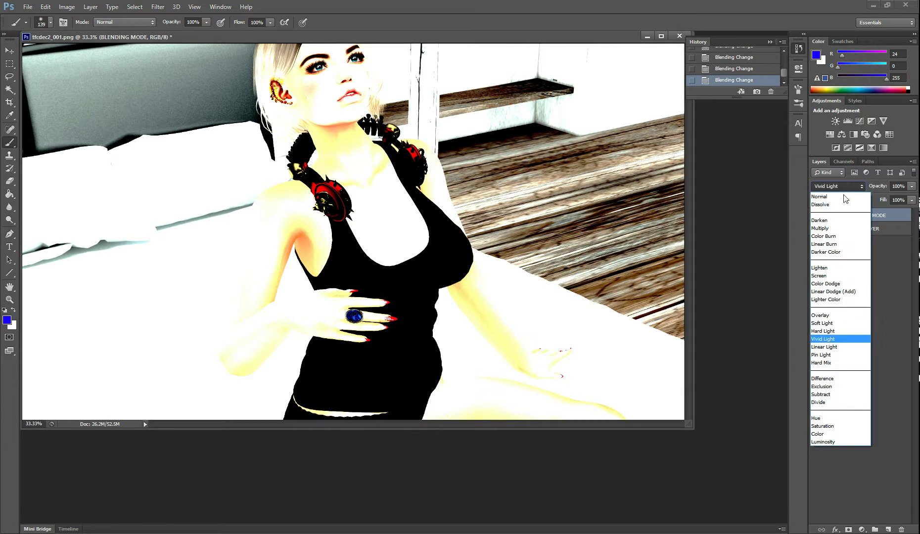
left_click(832, 349)
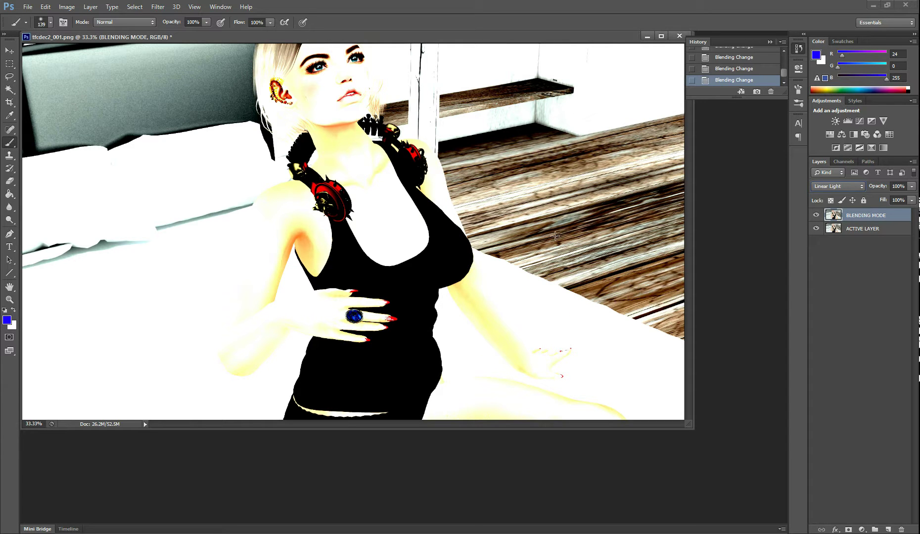
left_click(864, 186)
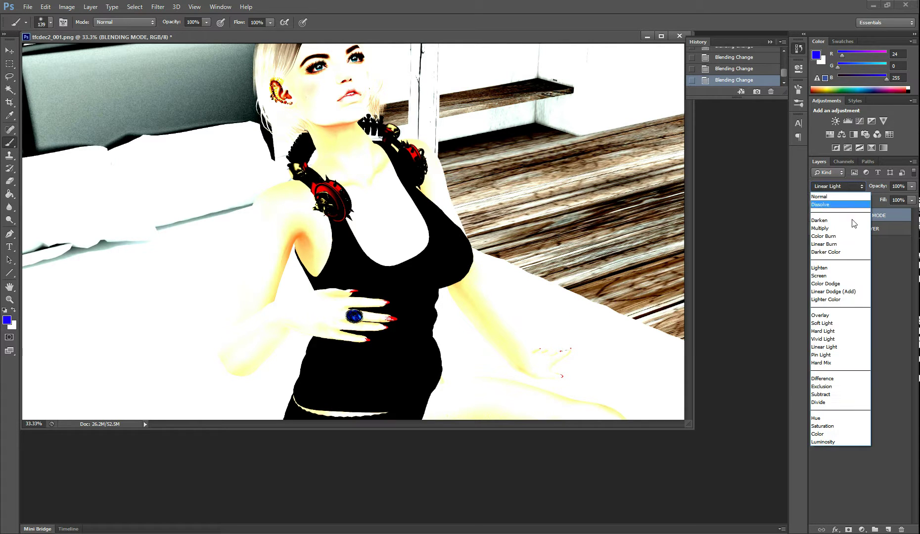
left_click(841, 348)
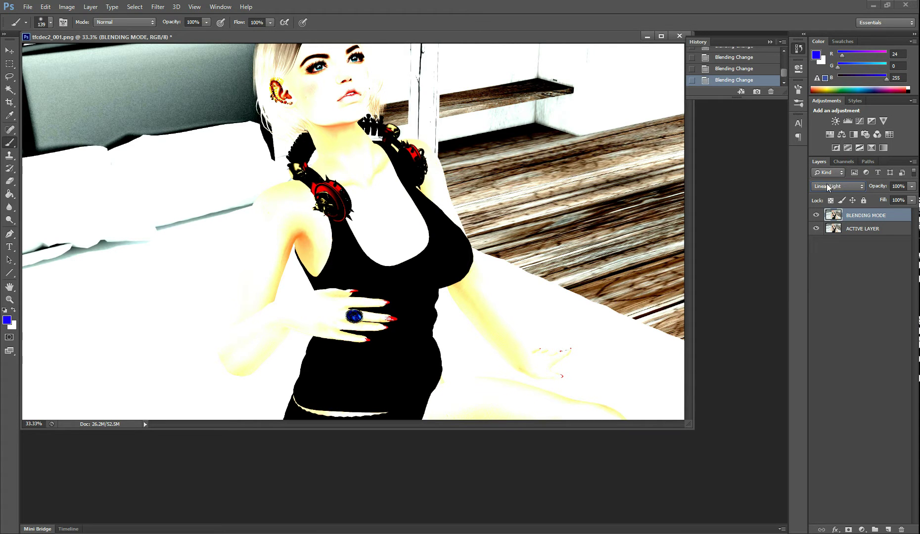
left_click(826, 186)
left_click(821, 355)
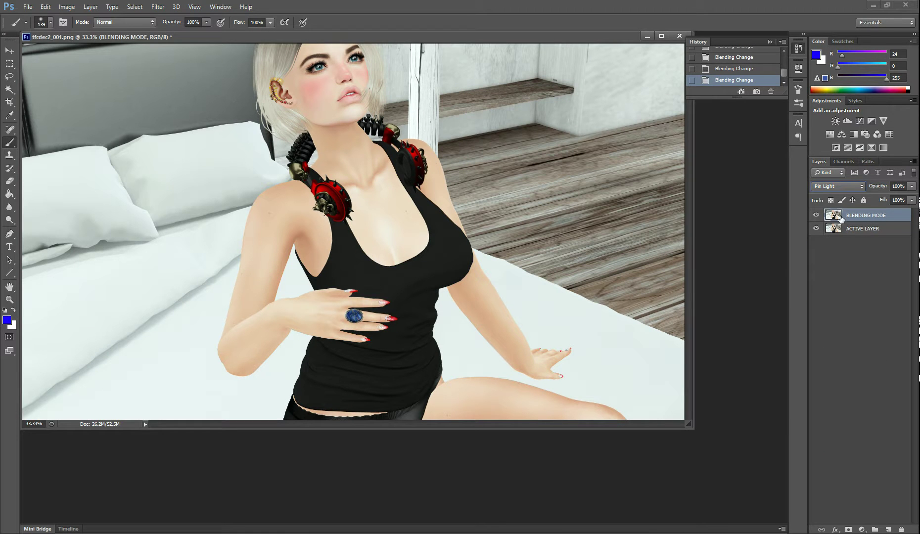
Step: Set the BLENDING MODE layer's blend mode to Hard Mix for a stark, high-contrast result
left_click(842, 186)
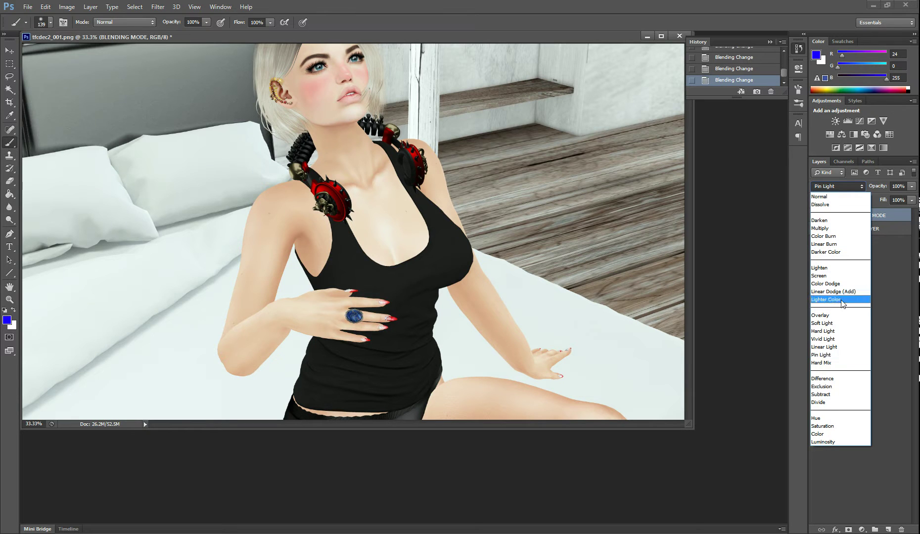
left_click(845, 364)
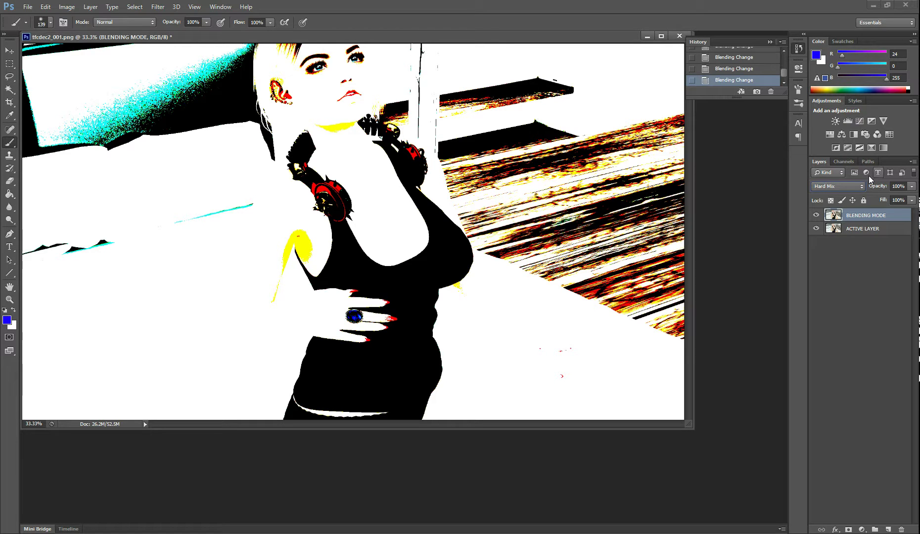
left_click(840, 187)
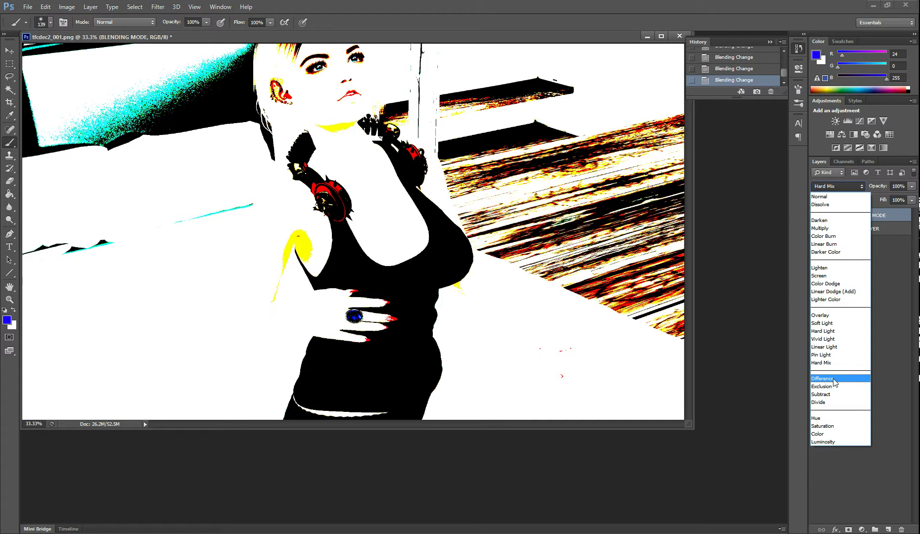
Step: Step the BLENDING MODE layer through Difference, Exclusion and Subtract, ending on Divide
left_click(835, 379)
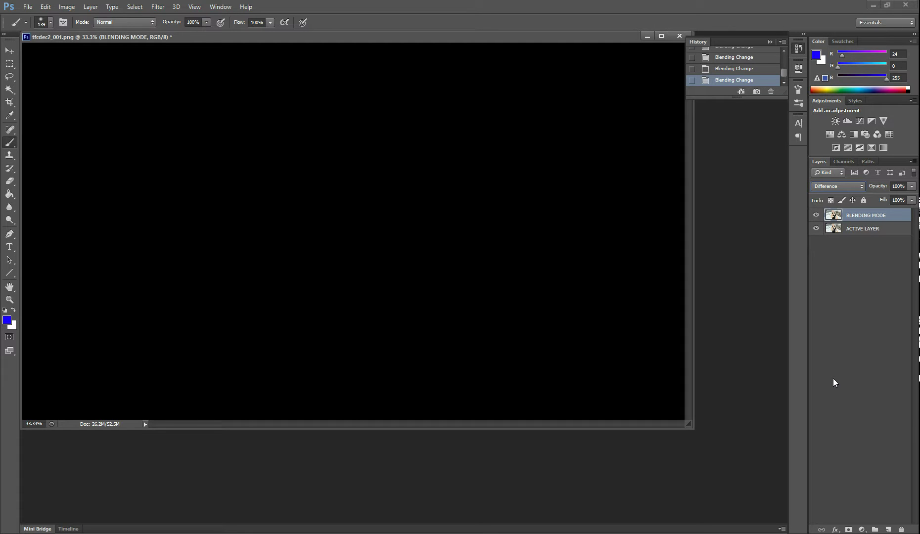
left_click(836, 186)
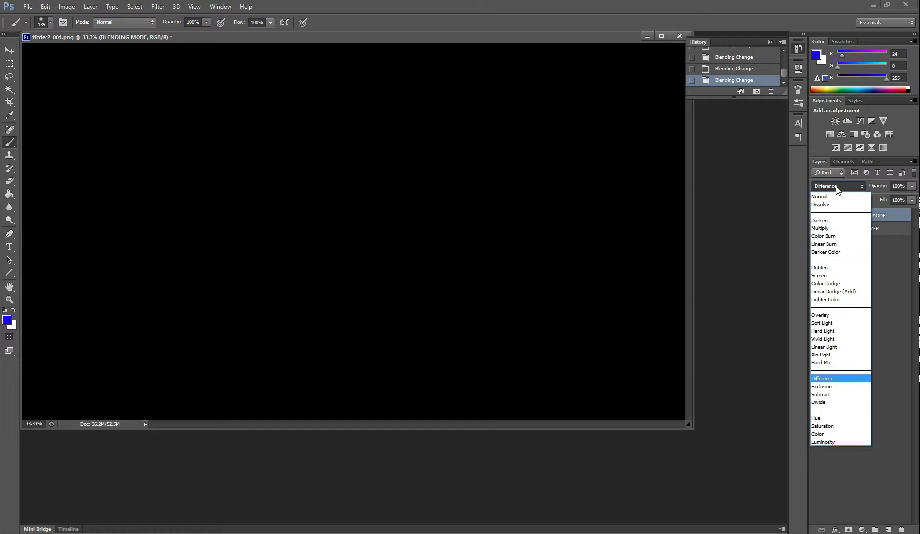
left_click(837, 387)
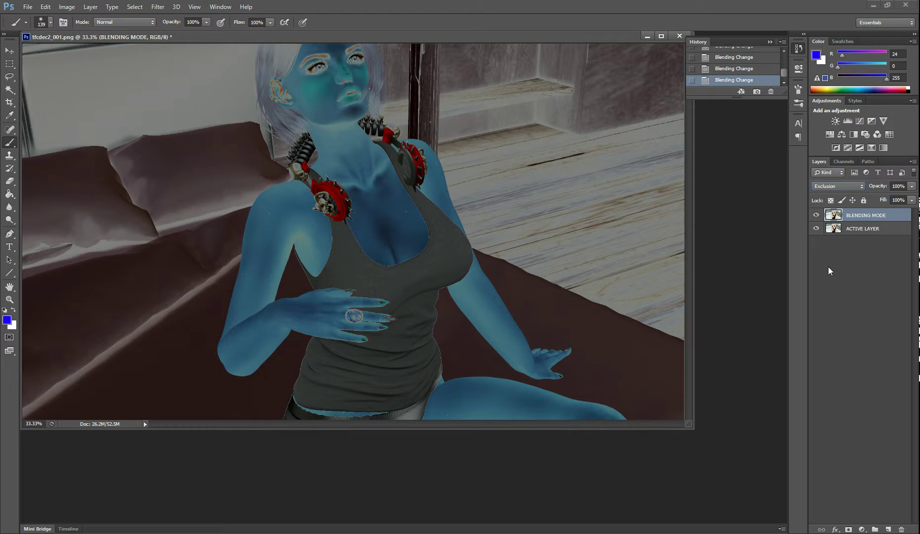
left_click(837, 187)
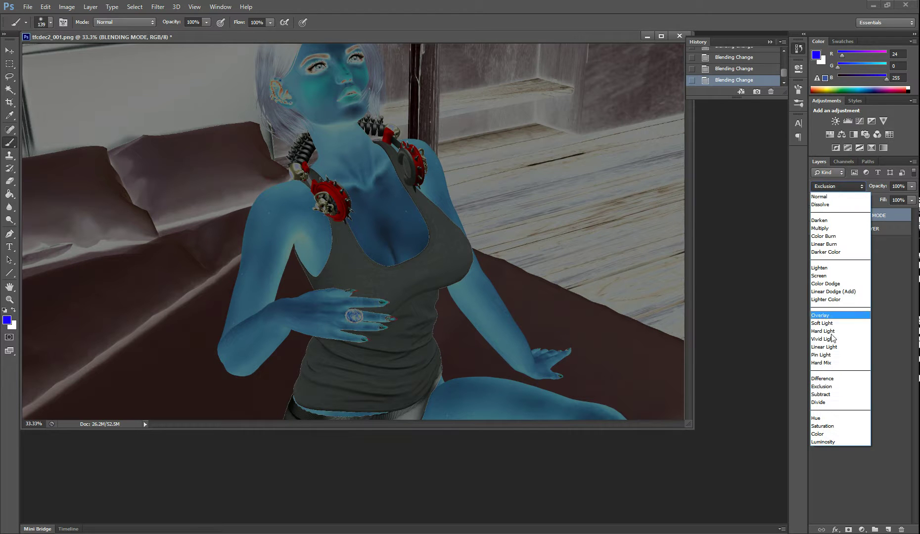
left_click(828, 395)
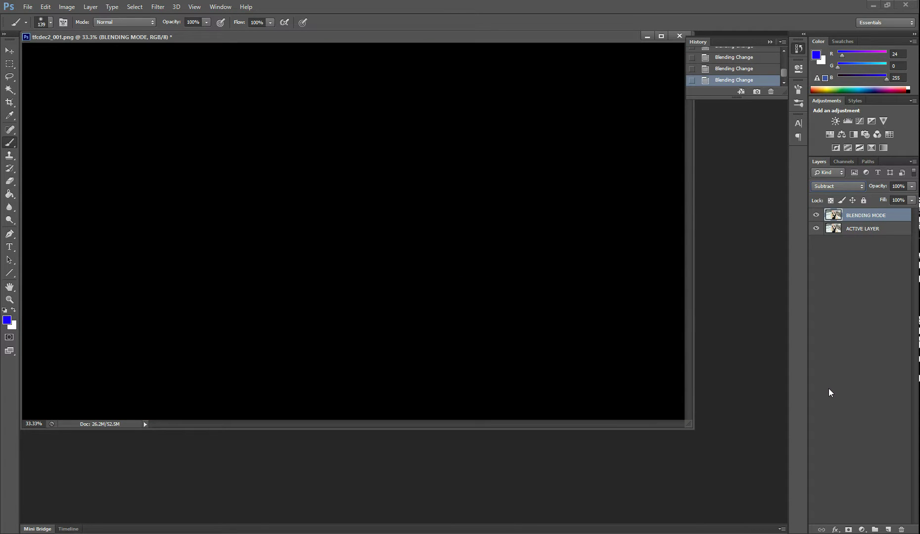
left_click(836, 186)
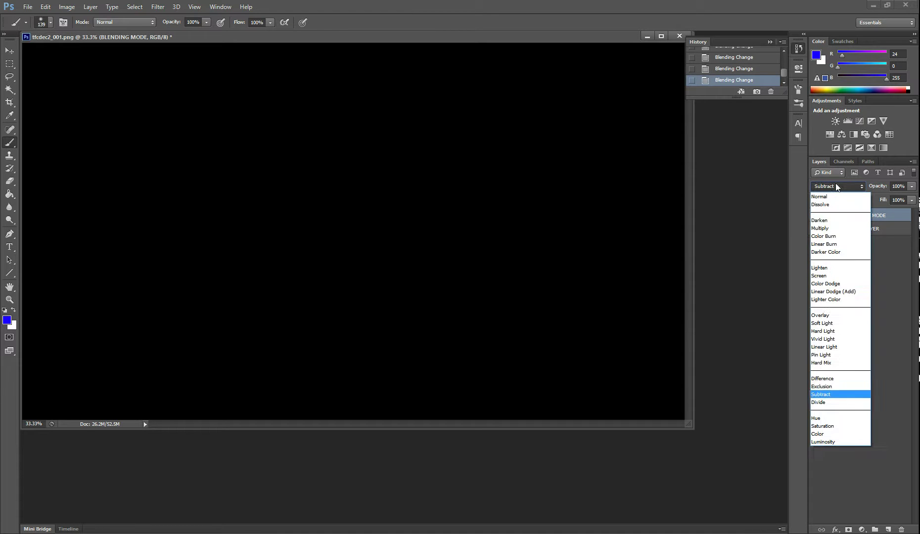
left_click(855, 401)
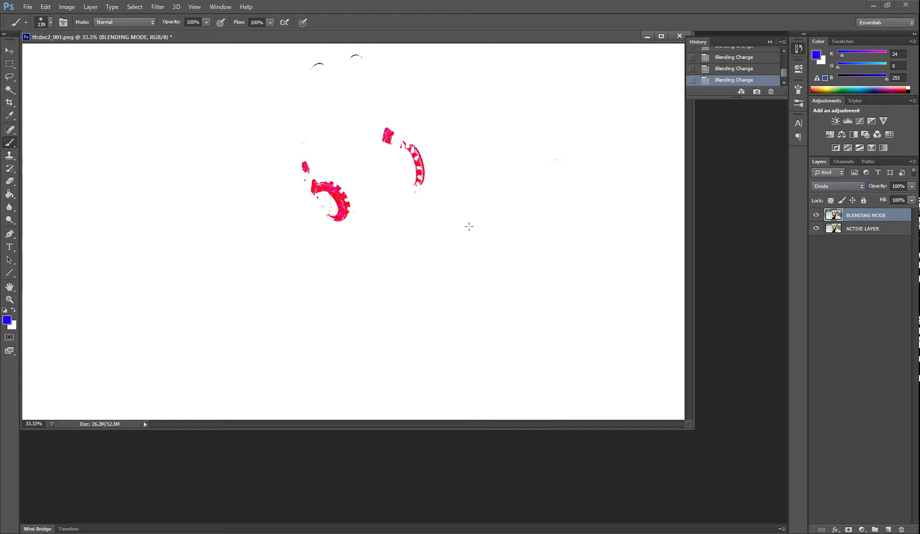
left_click(838, 186)
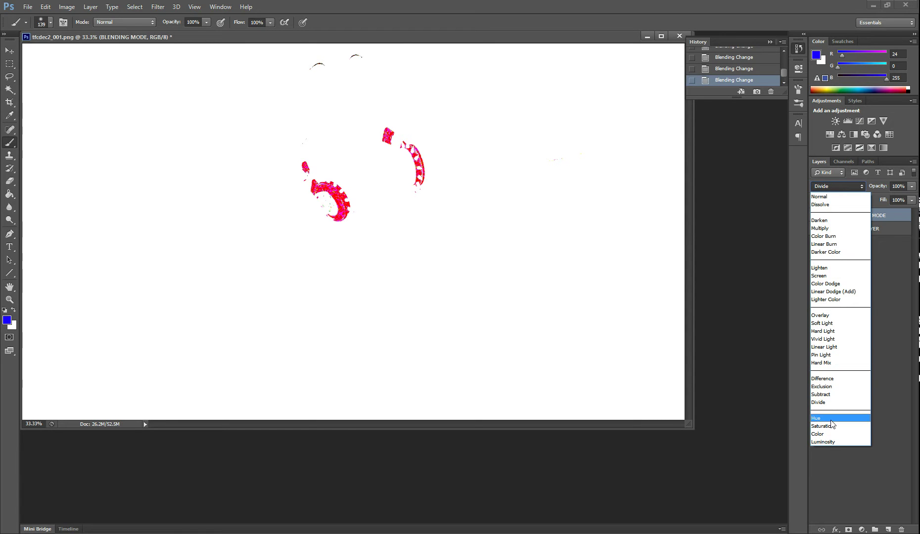
Step: Switch the layer to Hue blending and enlarge the brush to 494 px
left_click(831, 421)
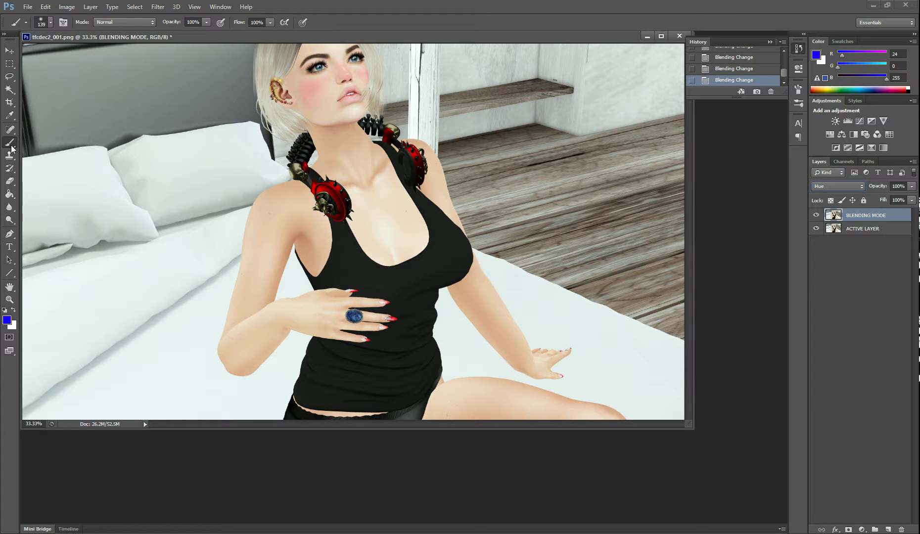
left_click(51, 22)
left_click(103, 52)
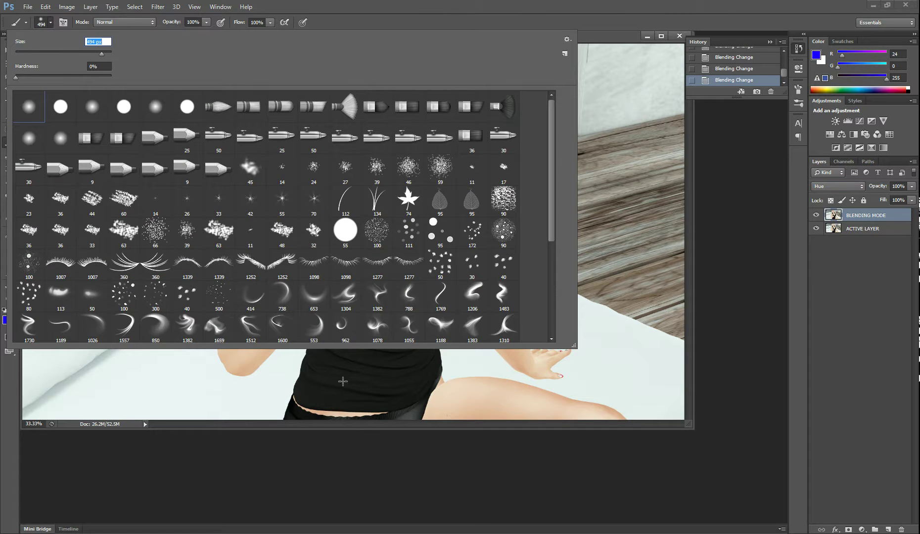
left_click(51, 22)
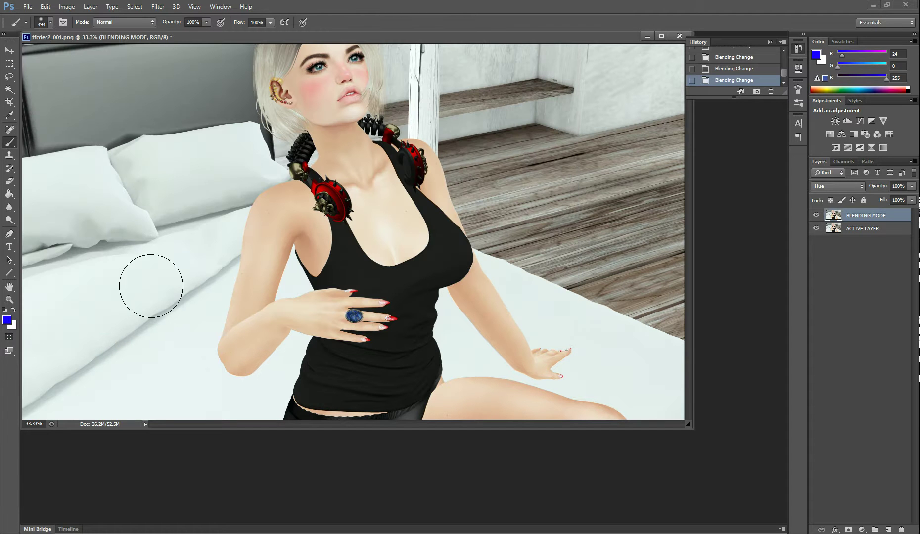
Step: Paint three large blue strokes over the bed, arms, chest, face and thigh
left_click_drag(152, 284, 297, 213)
mouse_move(412, 155)
left_mouse_down()
mouse_move(537, 98)
mouse_move(629, 54)
left_mouse_up()
mouse_move(204, 64)
left_mouse_down()
mouse_move(332, 143)
mouse_move(635, 414)
mouse_move(684, 397)
left_mouse_up()
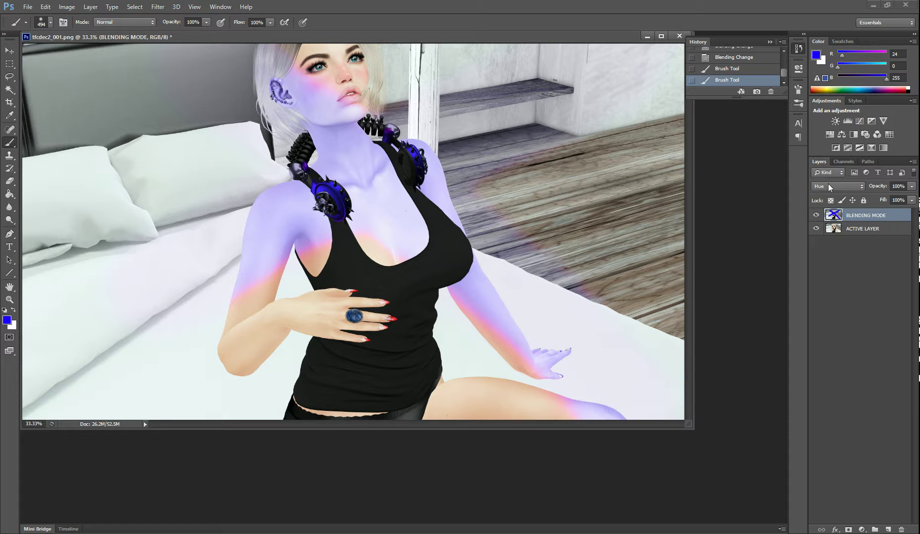
left_click(832, 184)
left_click(832, 186)
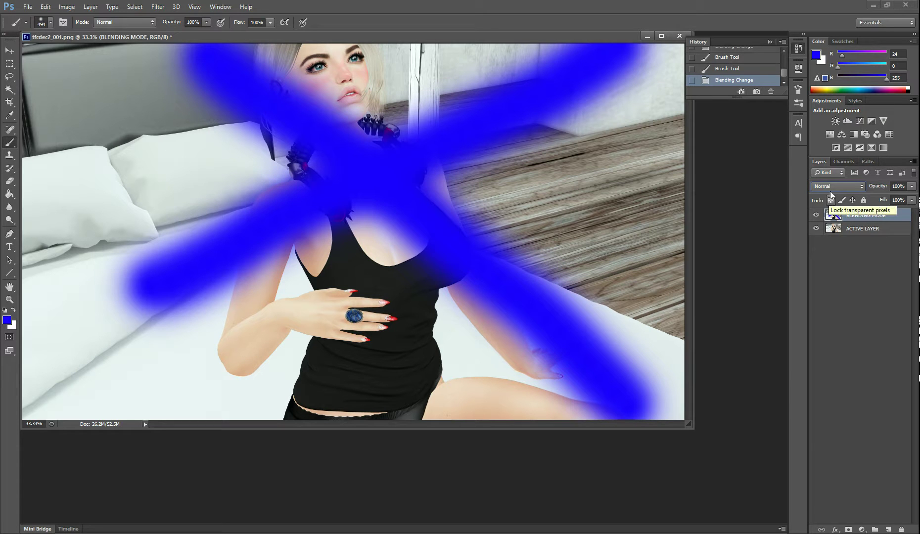
left_click(832, 186)
left_click(824, 418)
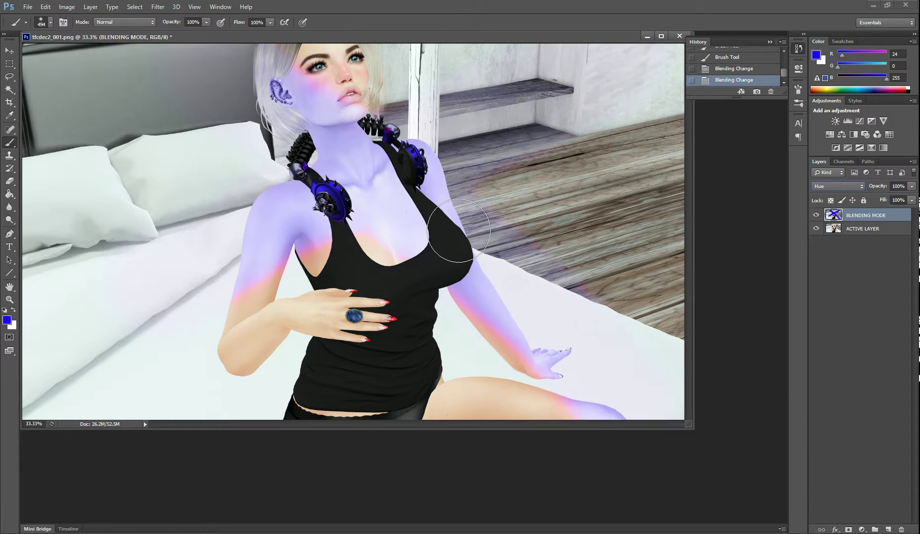
Step: Cycle the layer's blend mode through Saturation, Color and Luminosity
left_click(831, 187)
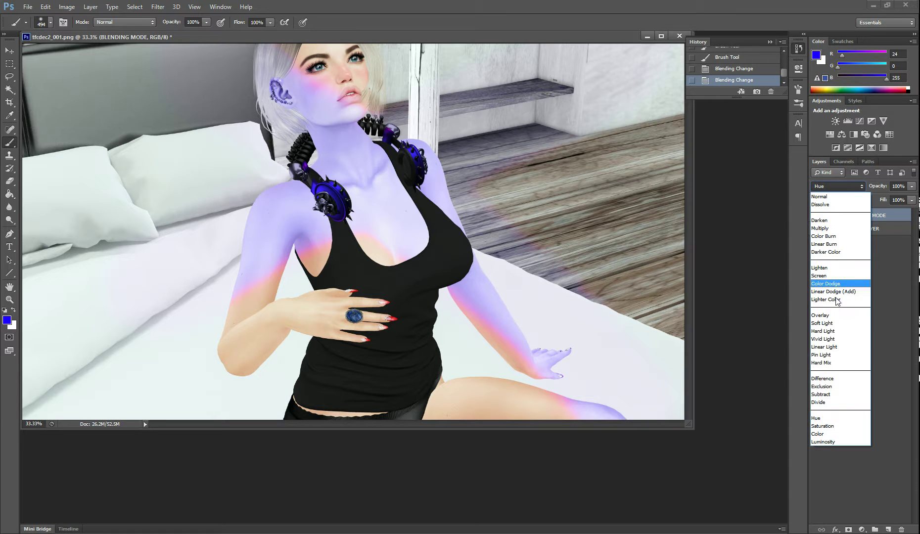
left_click(836, 425)
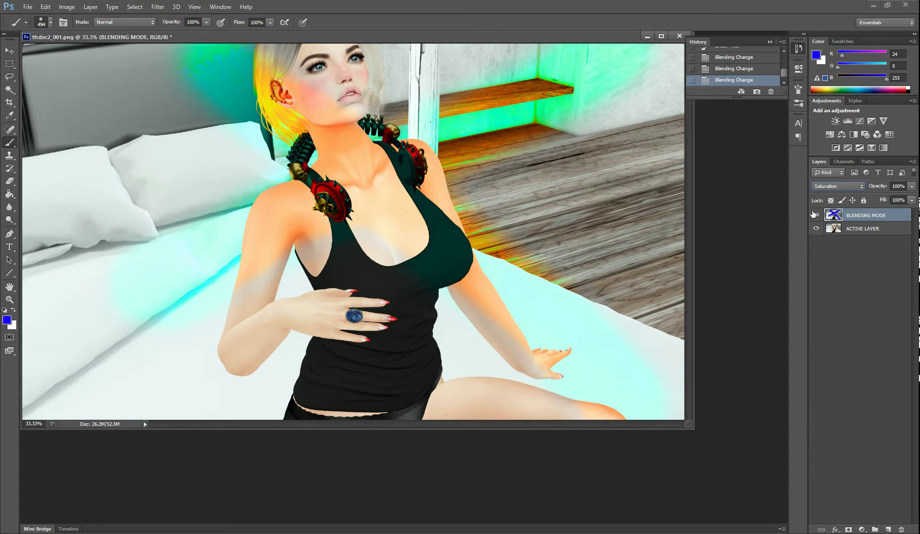
left_click(843, 186)
left_click(838, 435)
left_click(824, 186)
left_click(843, 441)
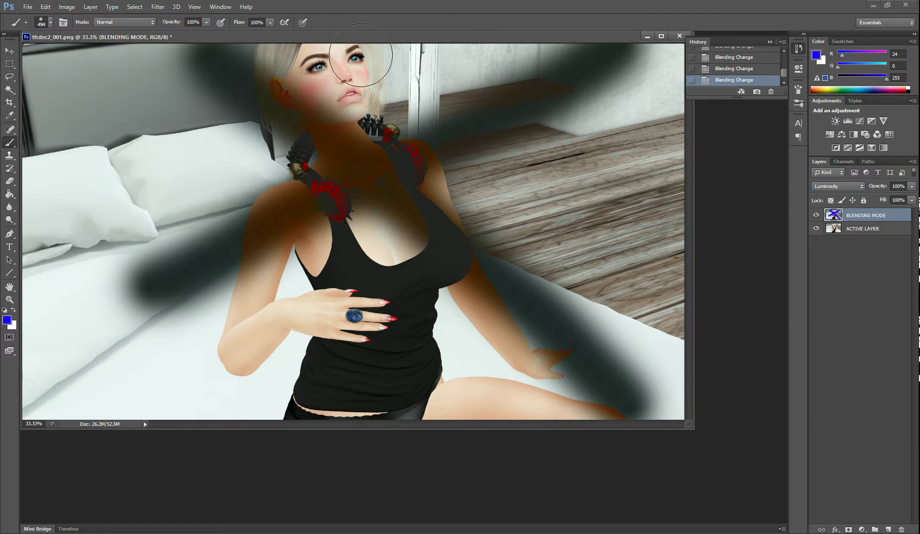
Step: Paint a brush stroke across the face and hair
mouse_move(411, 55)
left_mouse_down()
mouse_move(285, 128)
mouse_move(311, 275)
mouse_move(289, 343)
mouse_move(338, 388)
mouse_move(395, 468)
mouse_move(720, 453)
left_mouse_up()
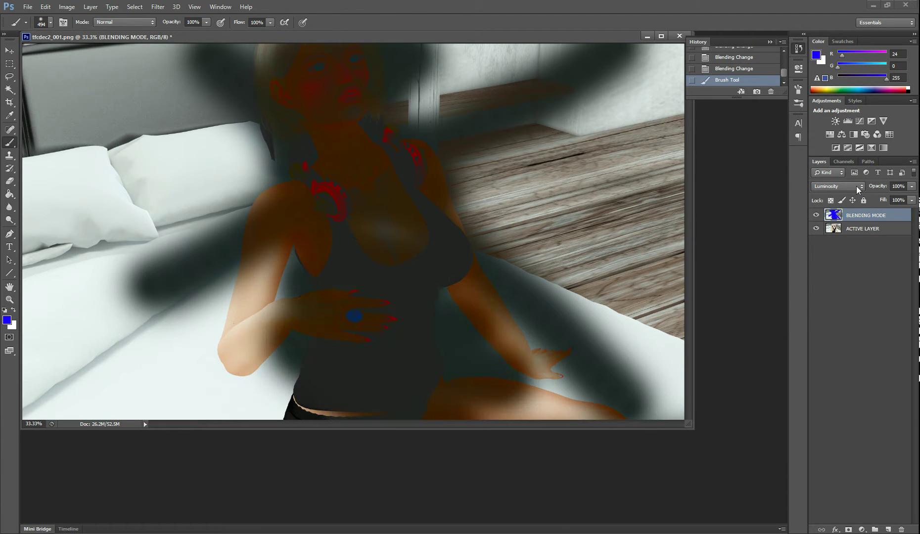
scroll(764, 64, "up", 1)
scroll(764, 65, "down", 2)
Step: Revert to the History state before the brush strokes and set the layer back to Normal blending
left_click(764, 64)
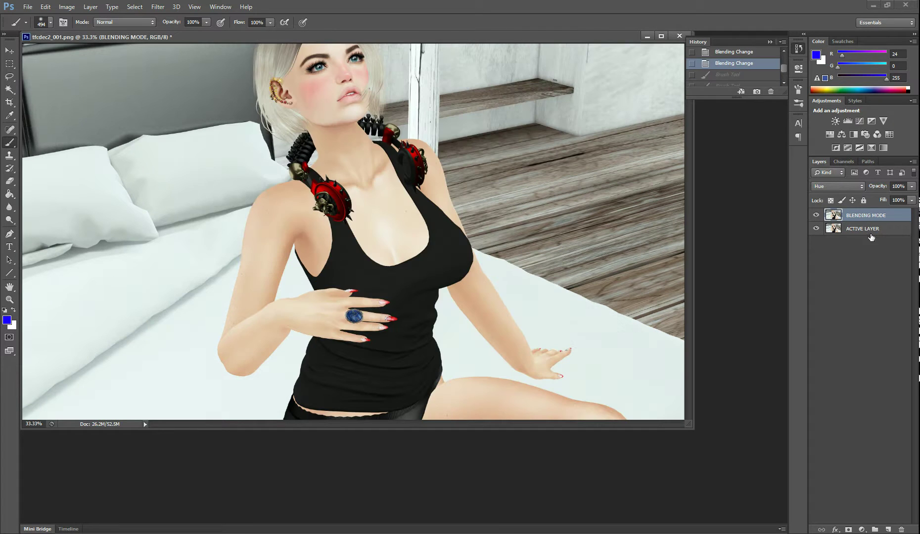
left_click(842, 186)
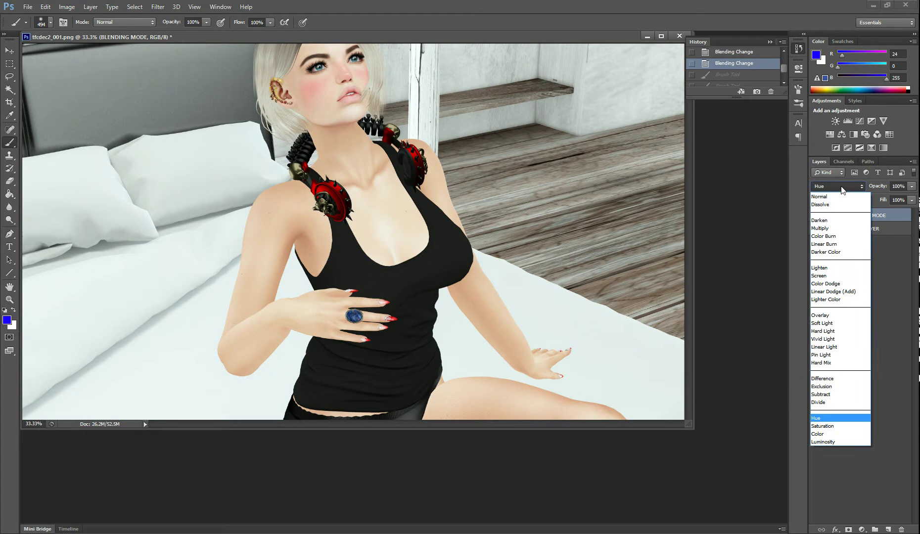
left_click(841, 186)
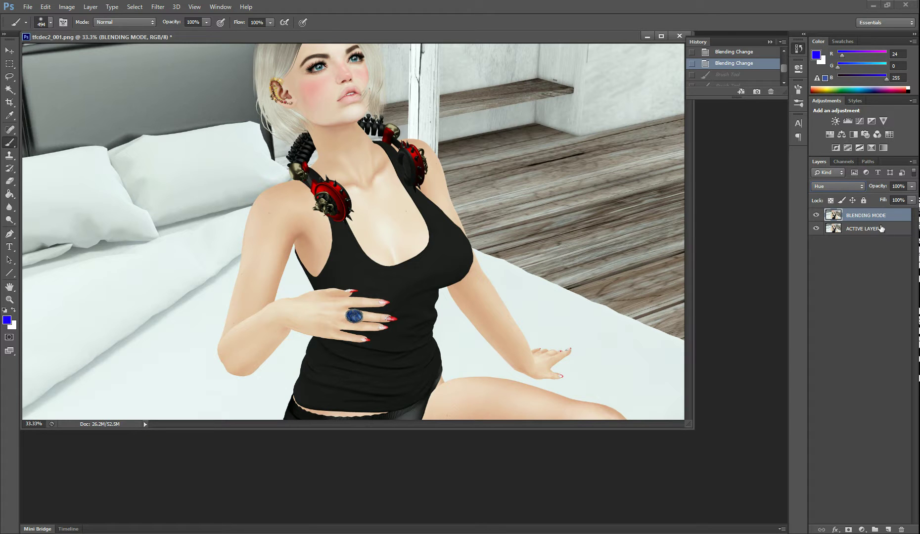
left_click(842, 187)
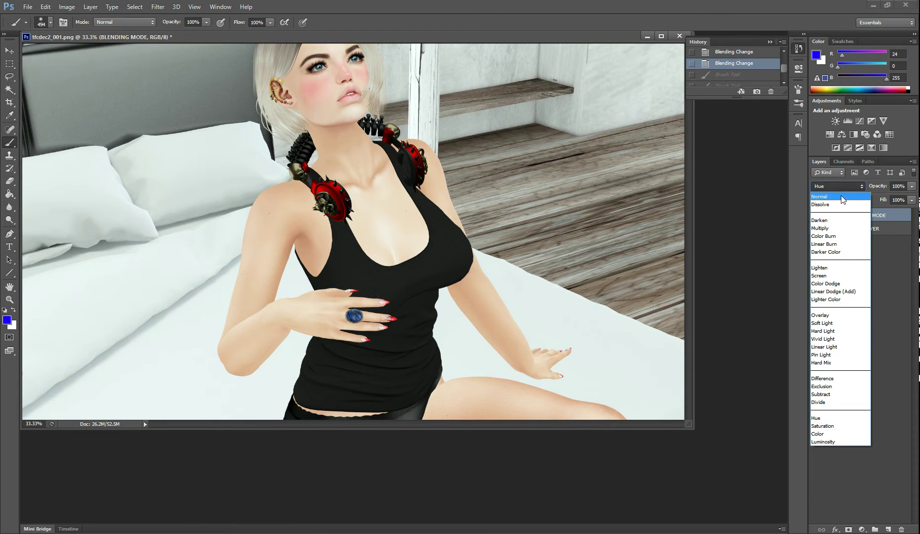
left_click(843, 190)
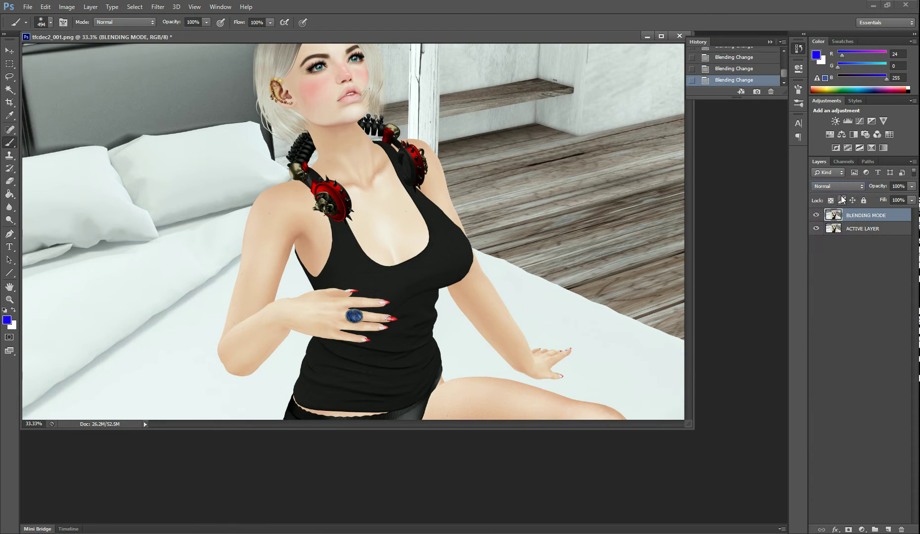
Step: Apply a Gaussian Blur filter to the BLENDING MODE layer
left_click(159, 7)
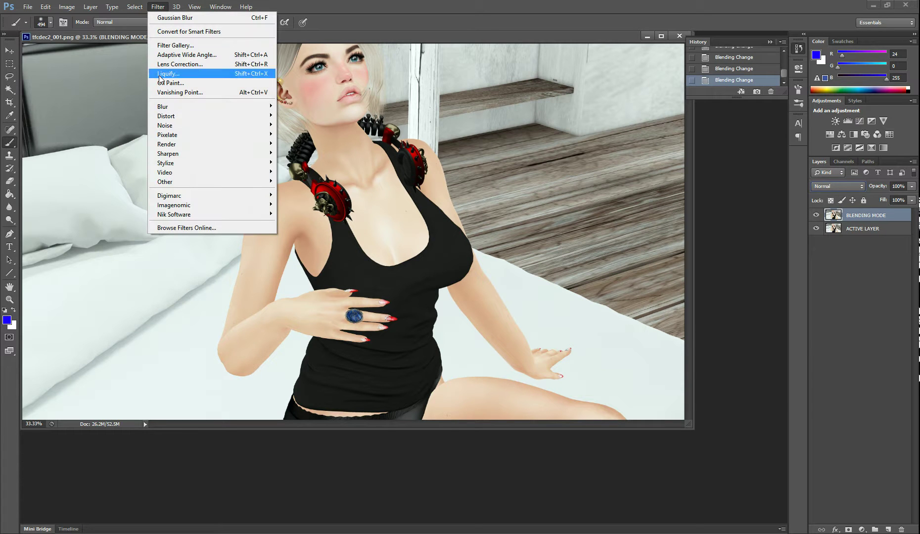
mouse_move(272, 108)
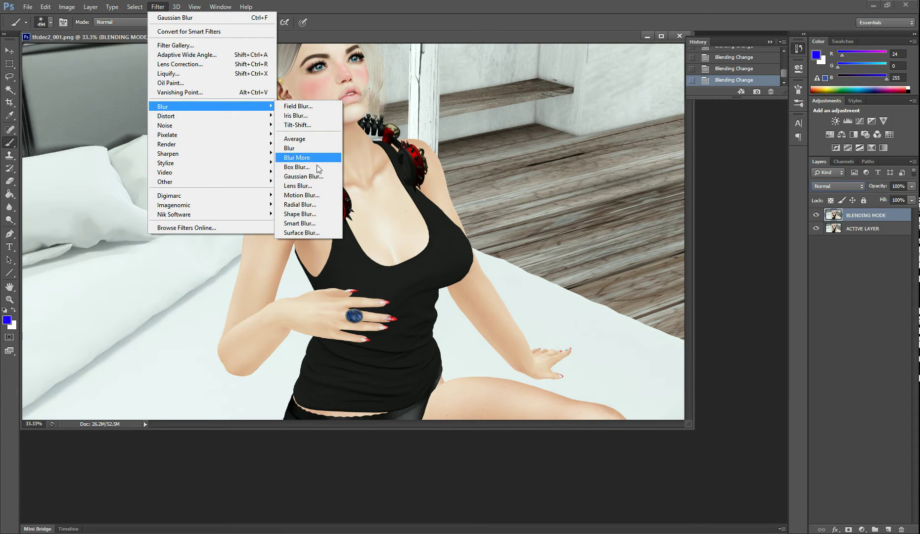
left_click(303, 176)
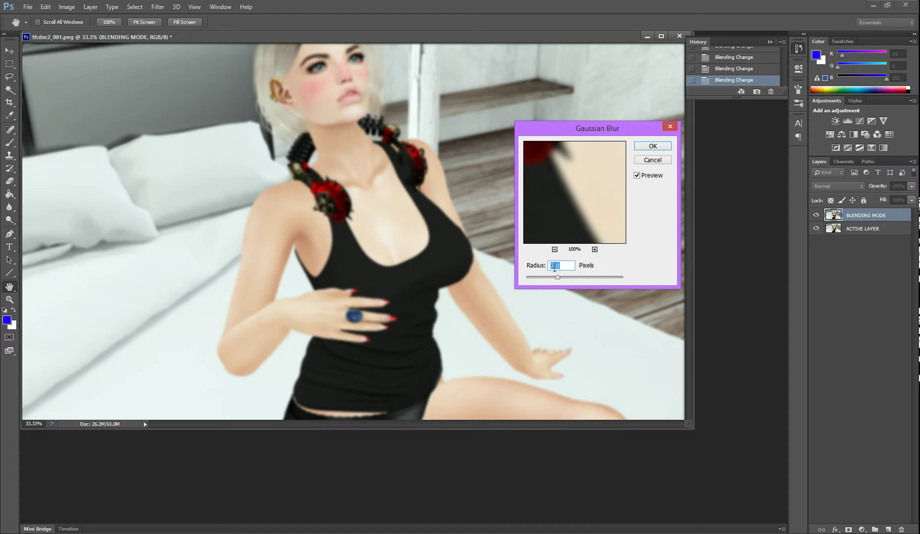
left_click(653, 147)
key("b")
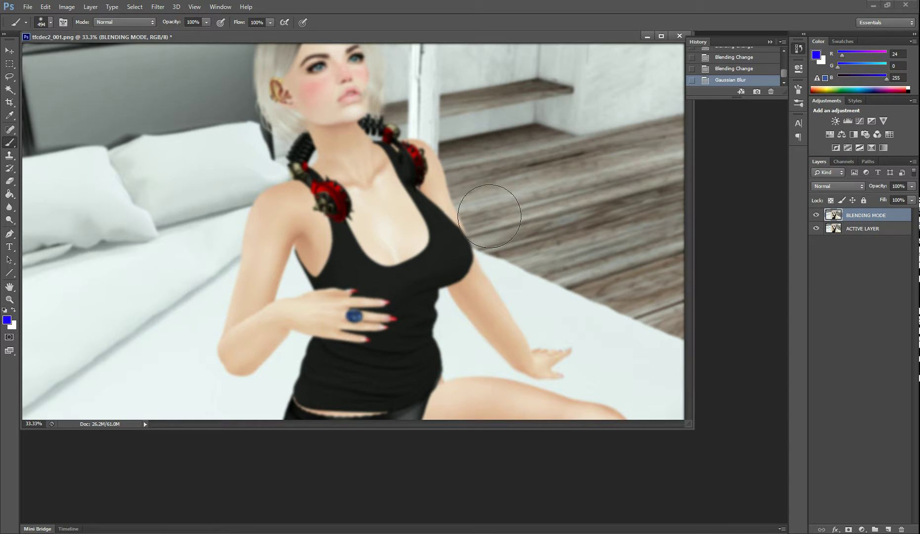
Step: Blend the blurred layer as Multiply, comparing it against hidden and Normal-blended versions
left_click(816, 215)
left_click(817, 215)
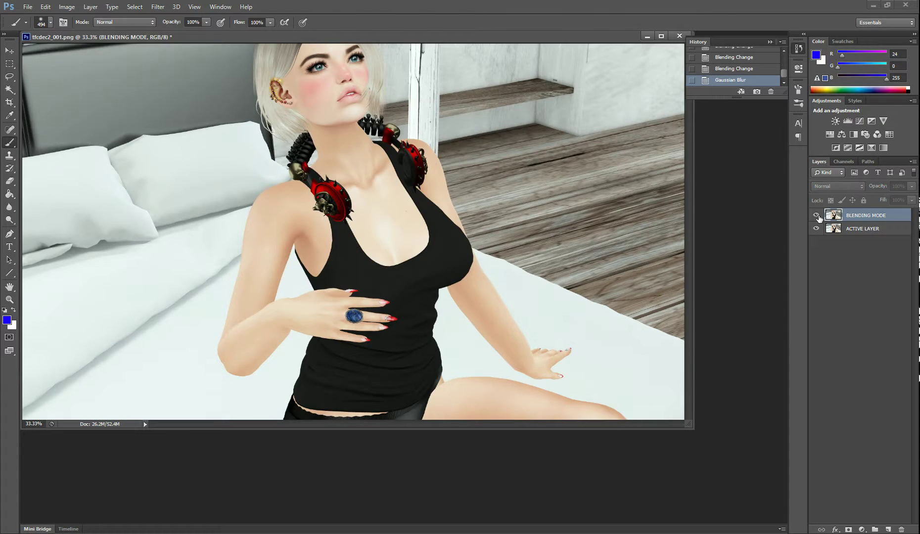
left_click(847, 192)
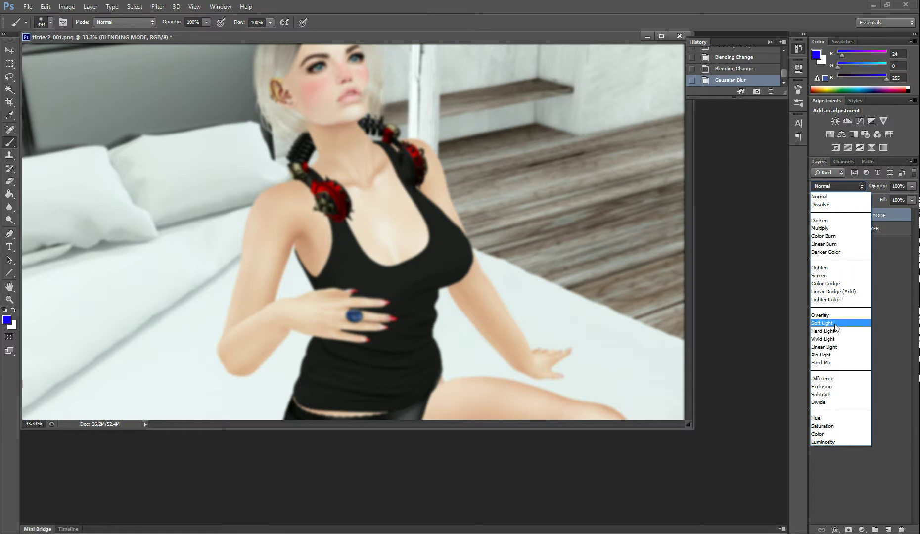
left_click(831, 228)
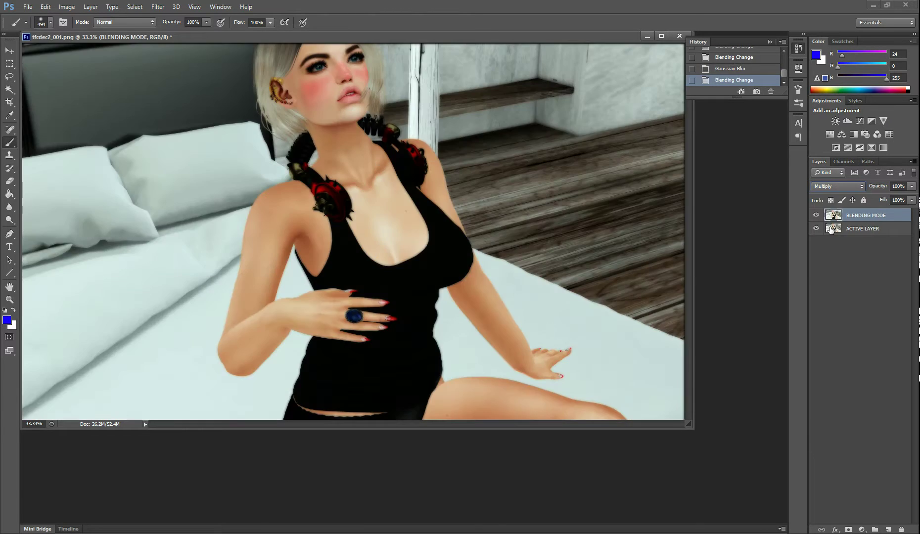
left_click(817, 215)
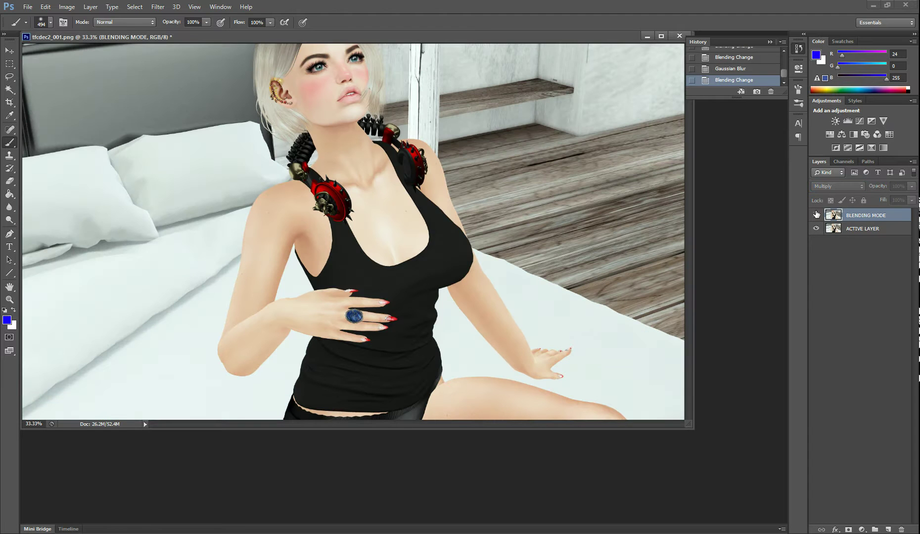
left_click(817, 214)
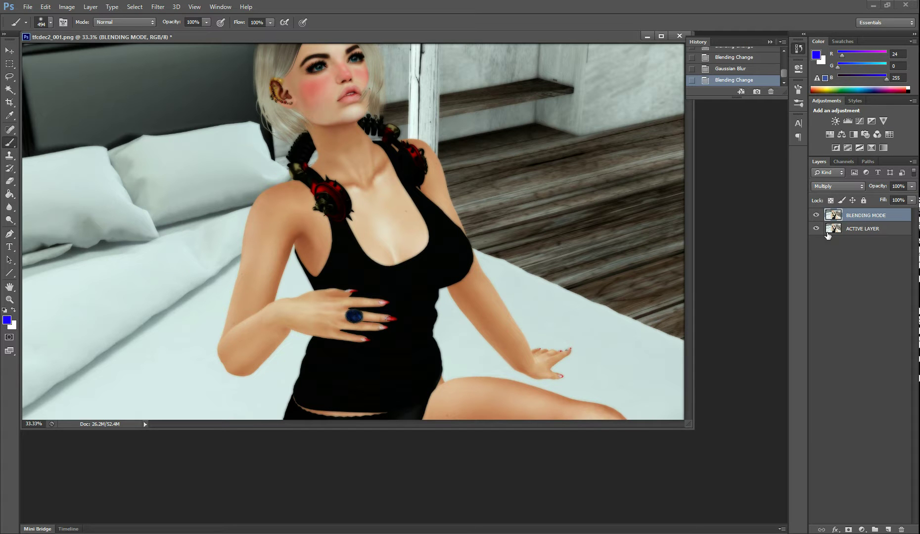
left_click(831, 186)
left_click(829, 196)
left_click(833, 186)
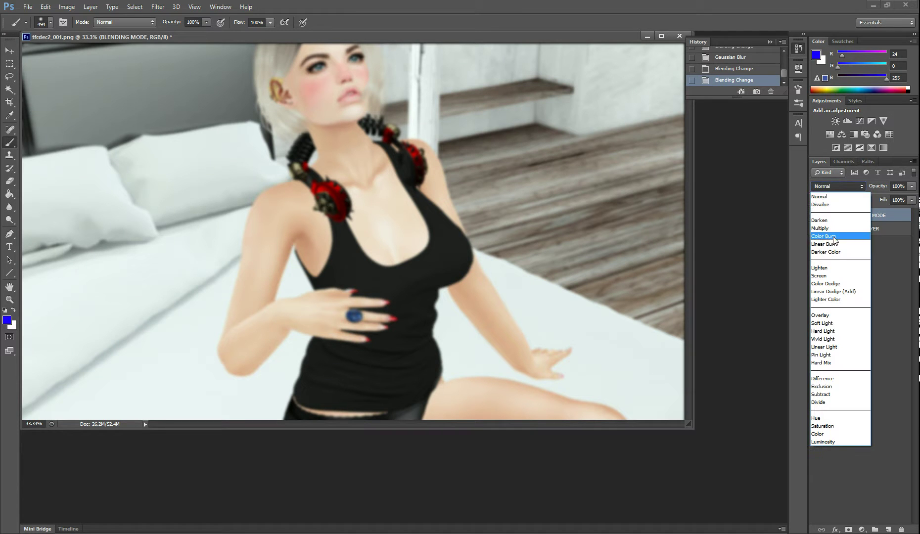
left_click(839, 229)
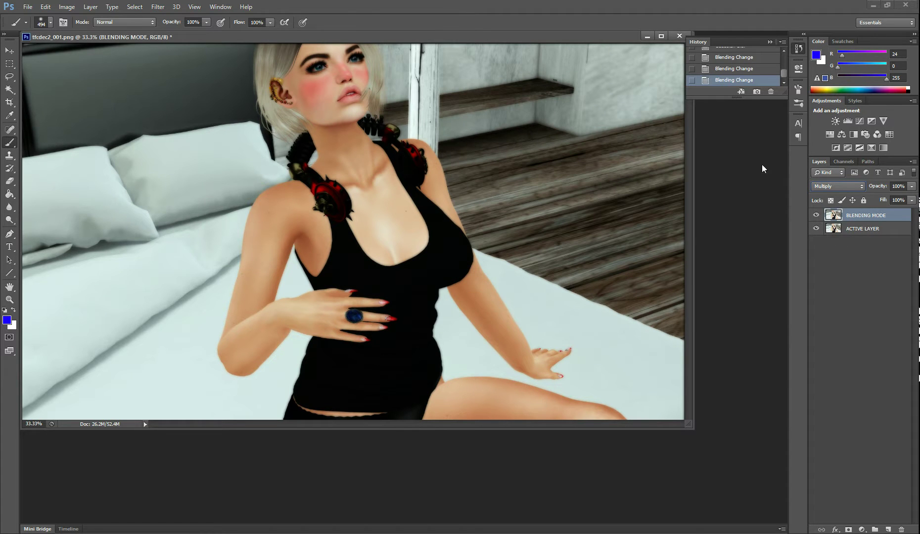
Step: Try Screen and Soft Light on the blurred layer, compare visibility, and settle on Screen
left_click(832, 189)
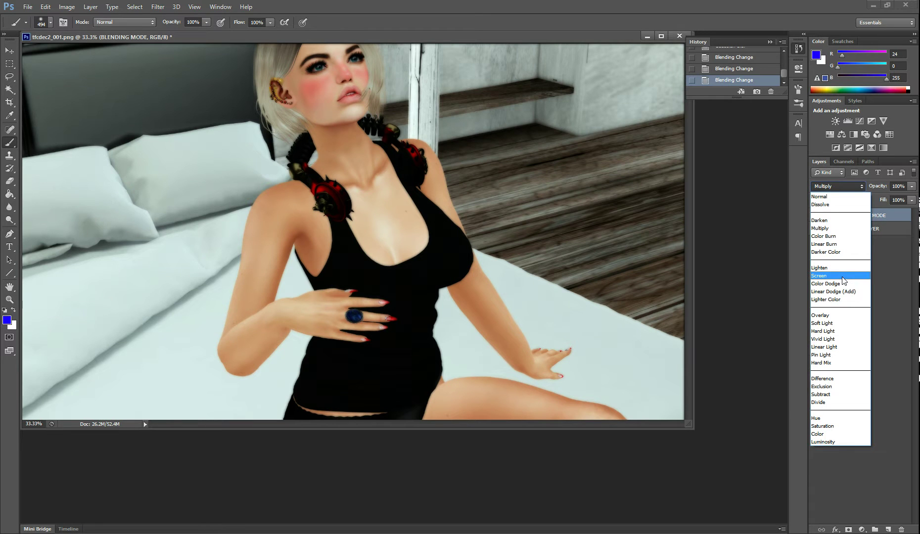
left_click(843, 277)
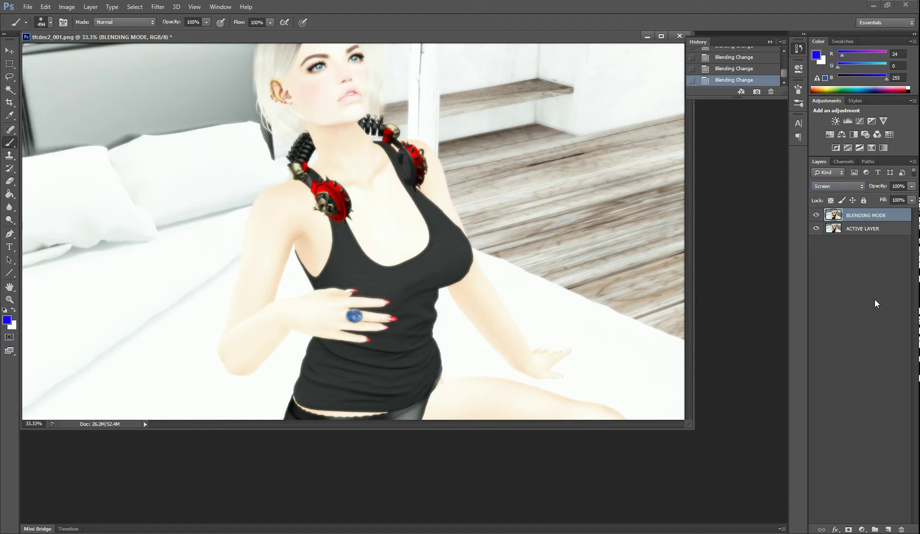
left_click(844, 186)
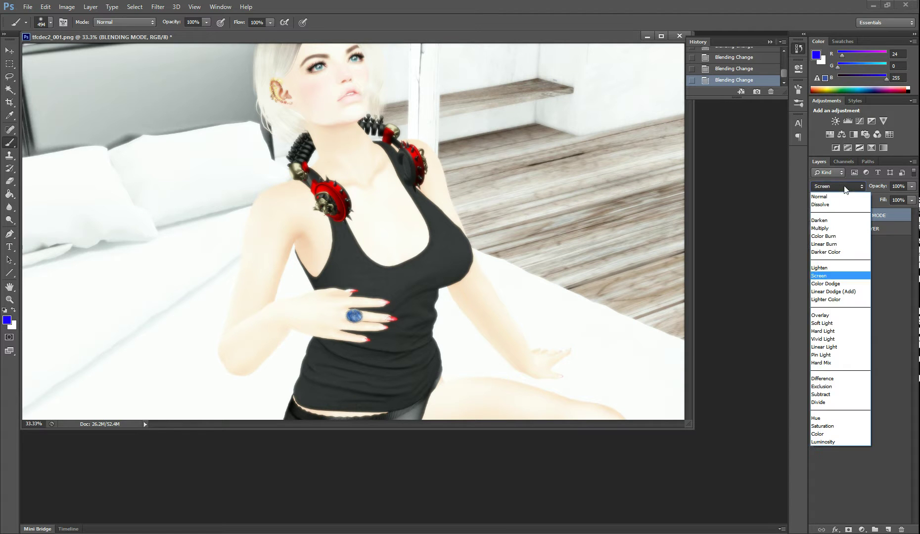
left_click(839, 323)
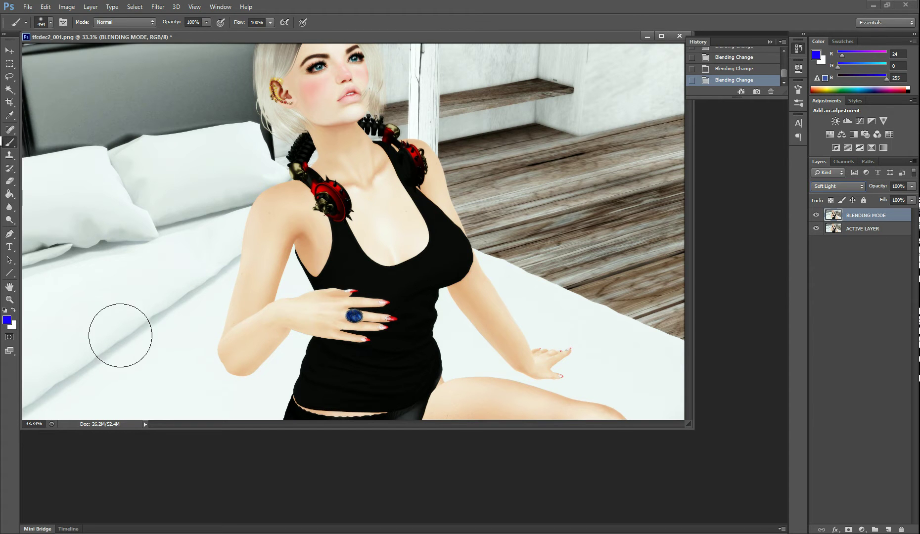
left_click(817, 216)
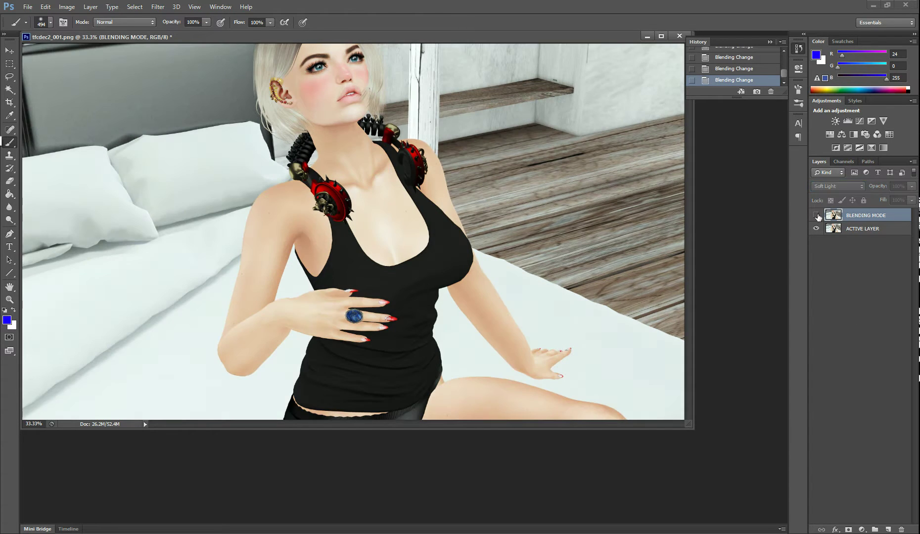
left_click(816, 216)
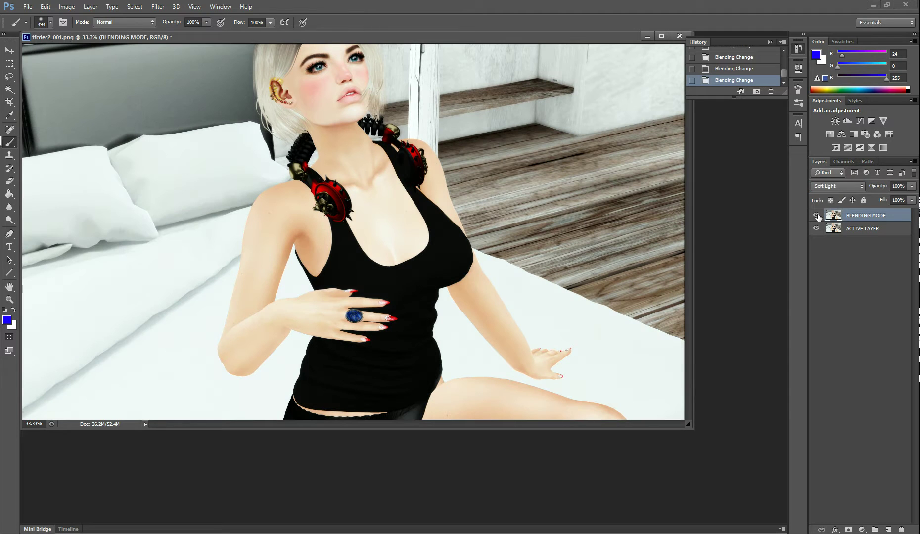
left_click(827, 188)
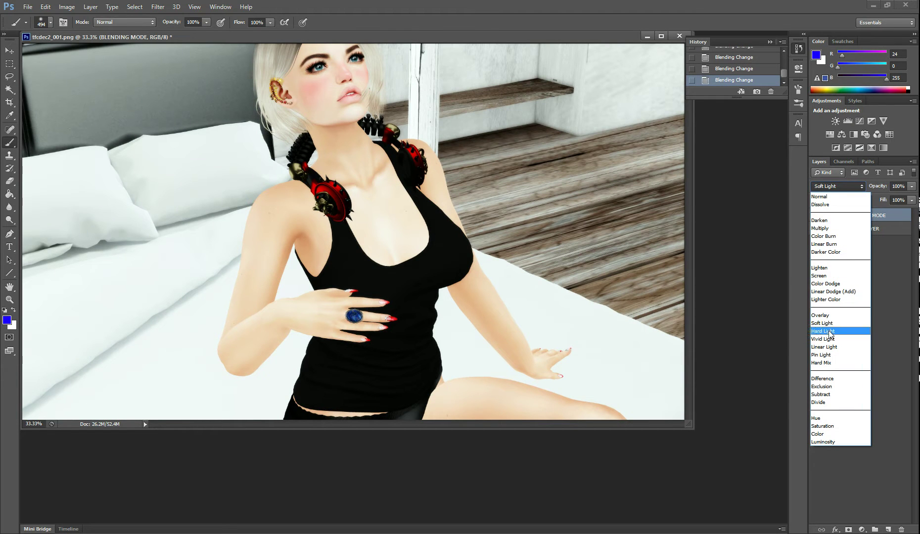
left_click(822, 275)
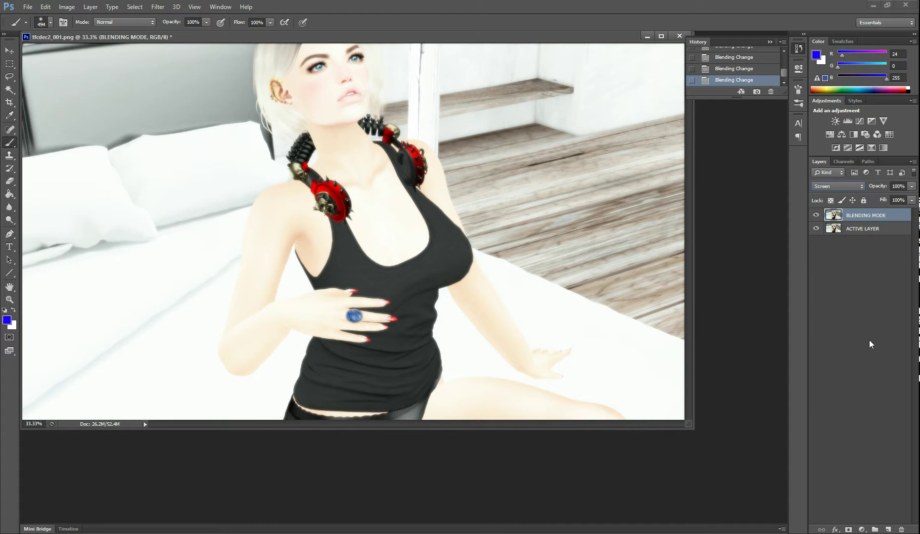
Step: Duplicate ACTIVE LAYER and blend the copy as Screen with BLENDING MODE hidden
right_click(871, 228)
left_click(755, 181)
left_click(535, 164)
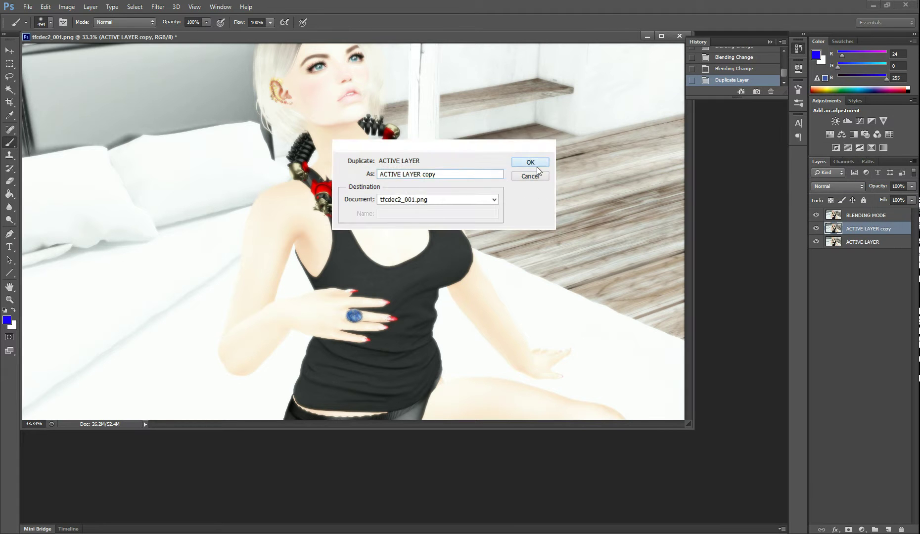
left_click(816, 216)
left_click(838, 186)
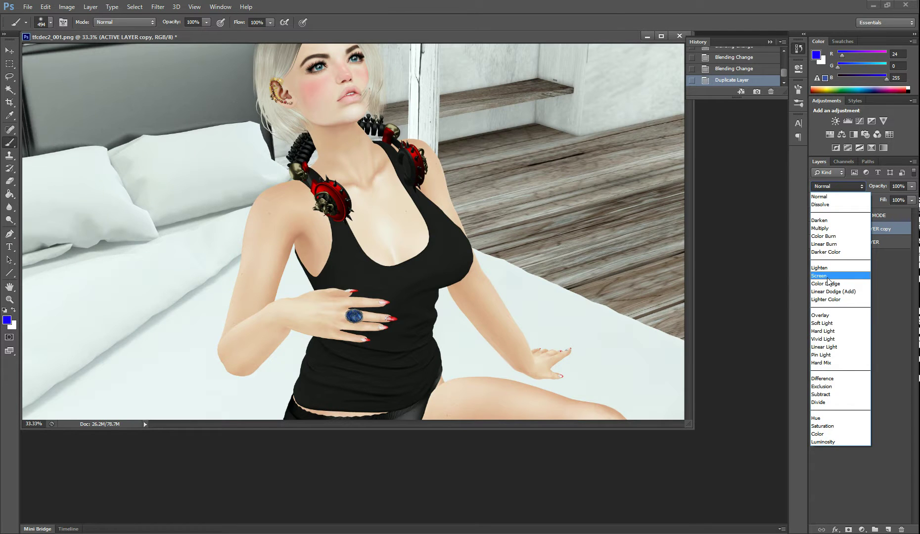
left_click(824, 275)
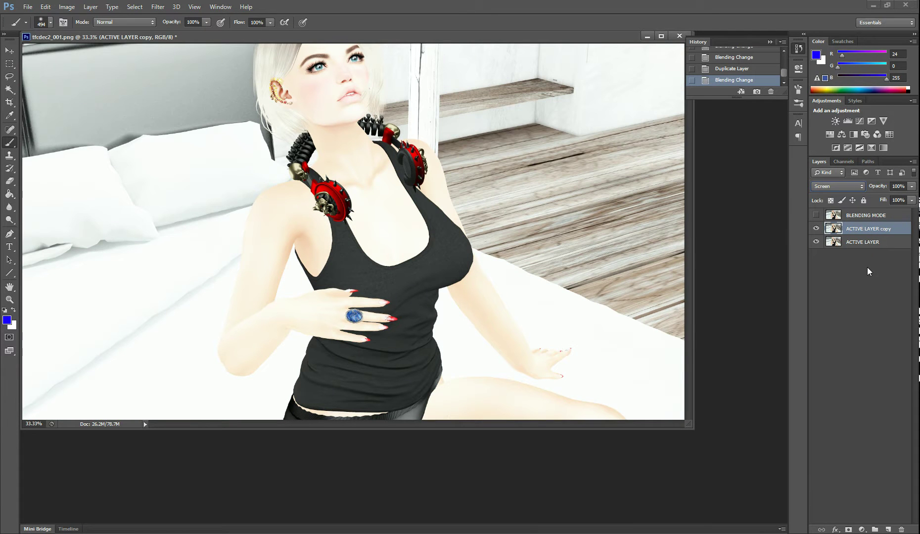
Step: Toggle the BLENDING MODE layer and ACTIVE LAYER copy on and off to compare their effects
left_click(816, 229)
left_click(817, 216)
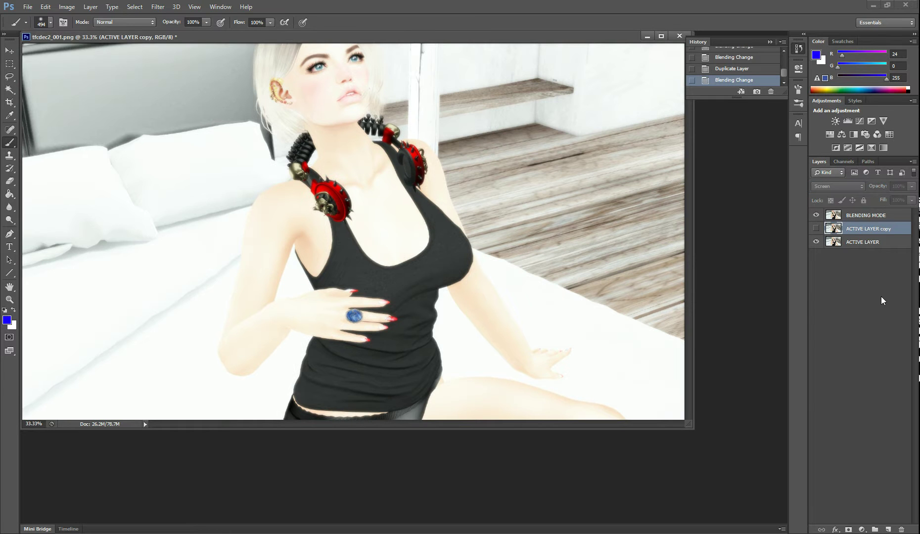
left_click(816, 215)
left_click(817, 229)
left_click(817, 228)
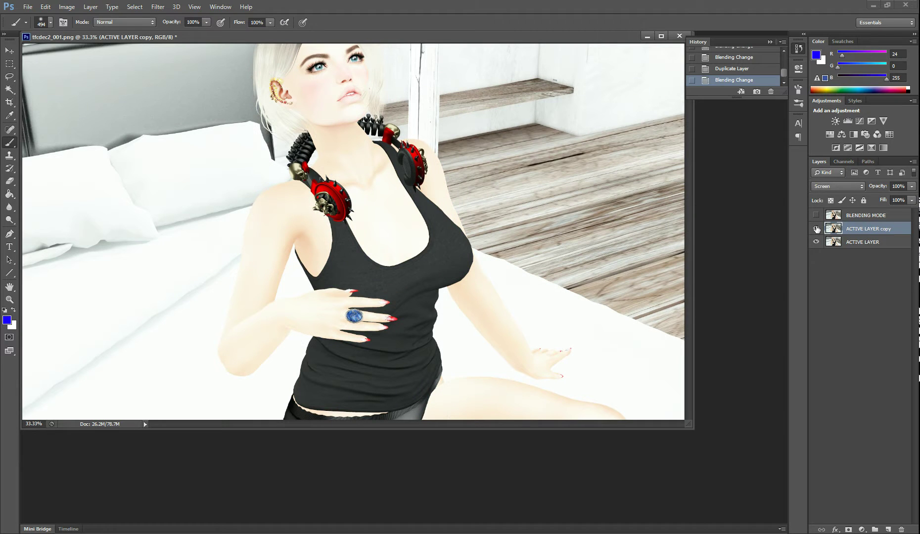
left_click(817, 229)
left_click(816, 215)
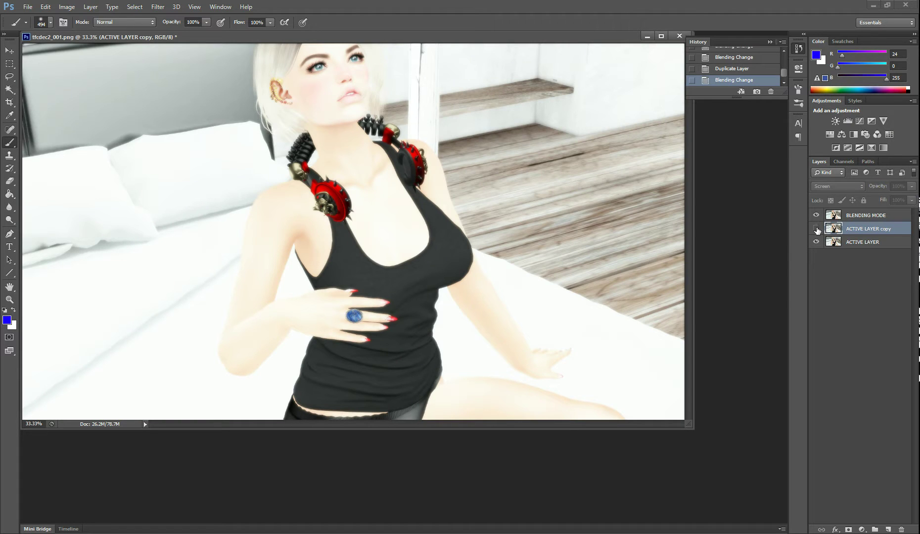
left_click(817, 229)
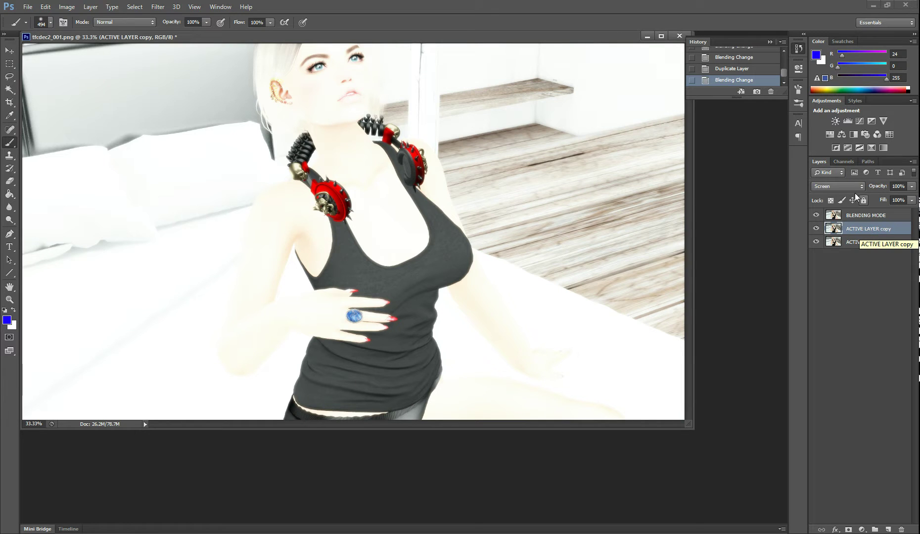
Step: Blend ACTIVE LAYER copy as Soft Light and toggle BLENDING MODE to compare
left_click(831, 190)
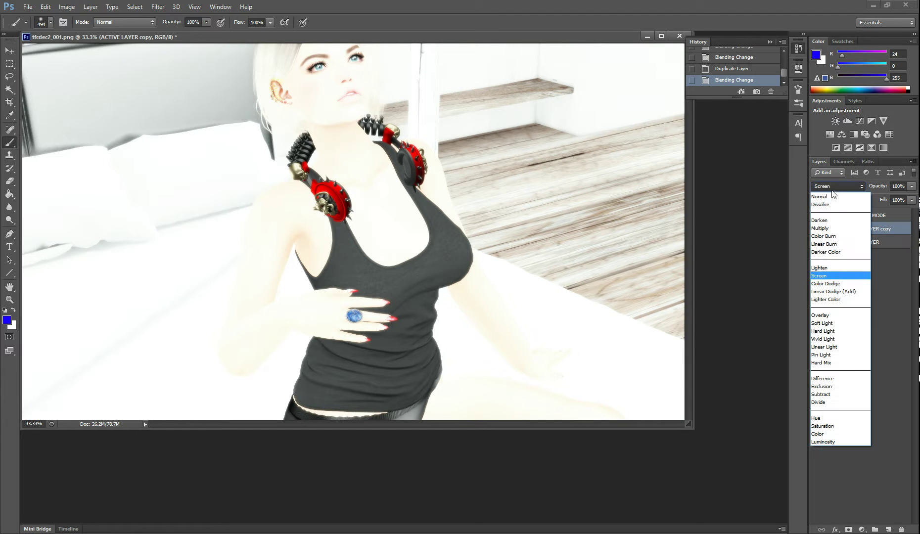
left_click(830, 323)
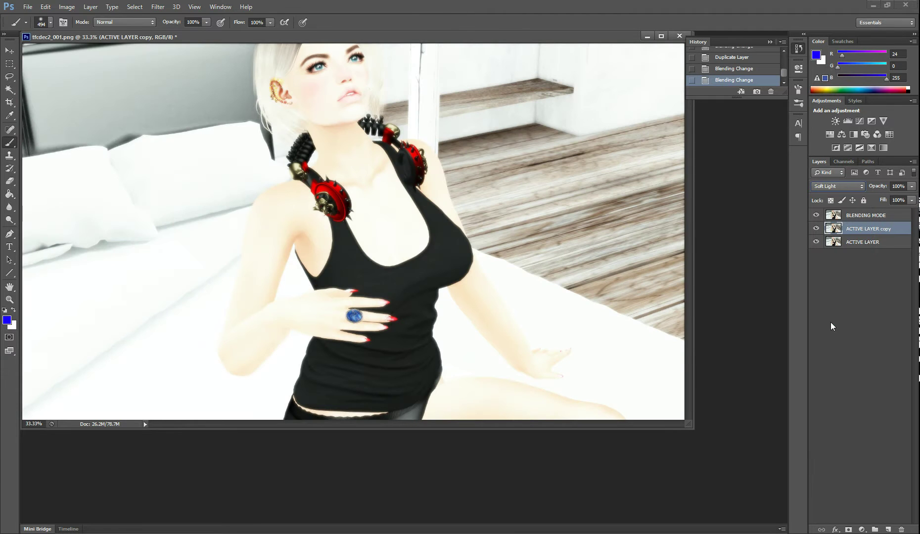
left_click(816, 215)
left_click(817, 216)
left_click(877, 213)
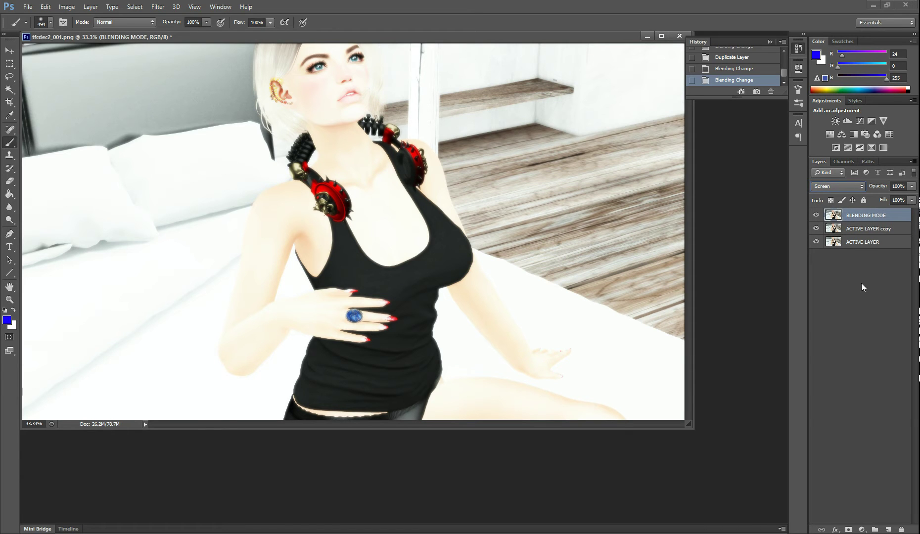